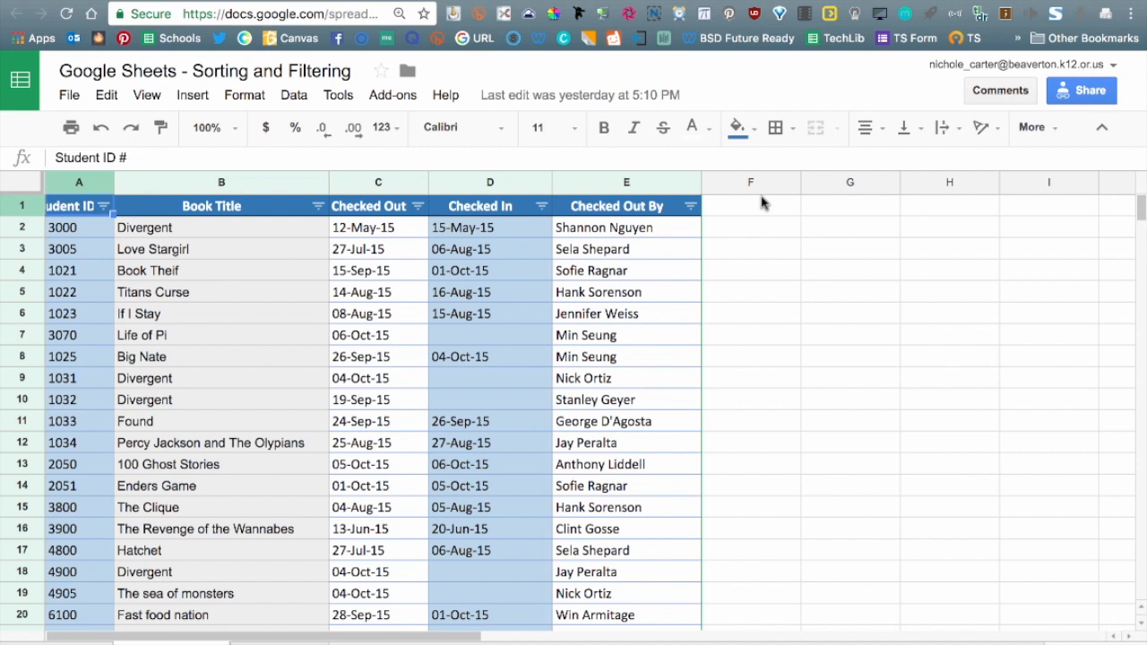
# Widen column A so that the full Student ID # header fits
pyautogui.click(75, 230)
pyautogui.moveTo(75, 229)
pyautogui.mouseDown()
pyautogui.moveTo(415, 328)
pyautogui.moveTo(664, 382)
pyautogui.mouseUp()
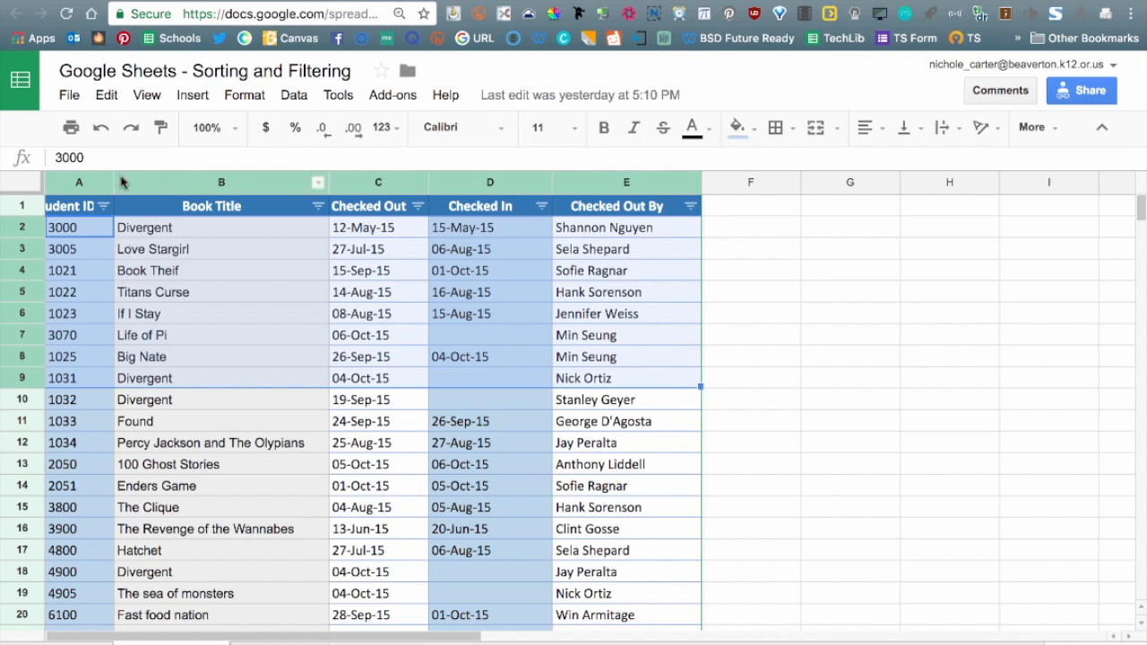
pyautogui.click(230, 358)
pyautogui.moveTo(114, 182); pyautogui.dragTo(137, 183)
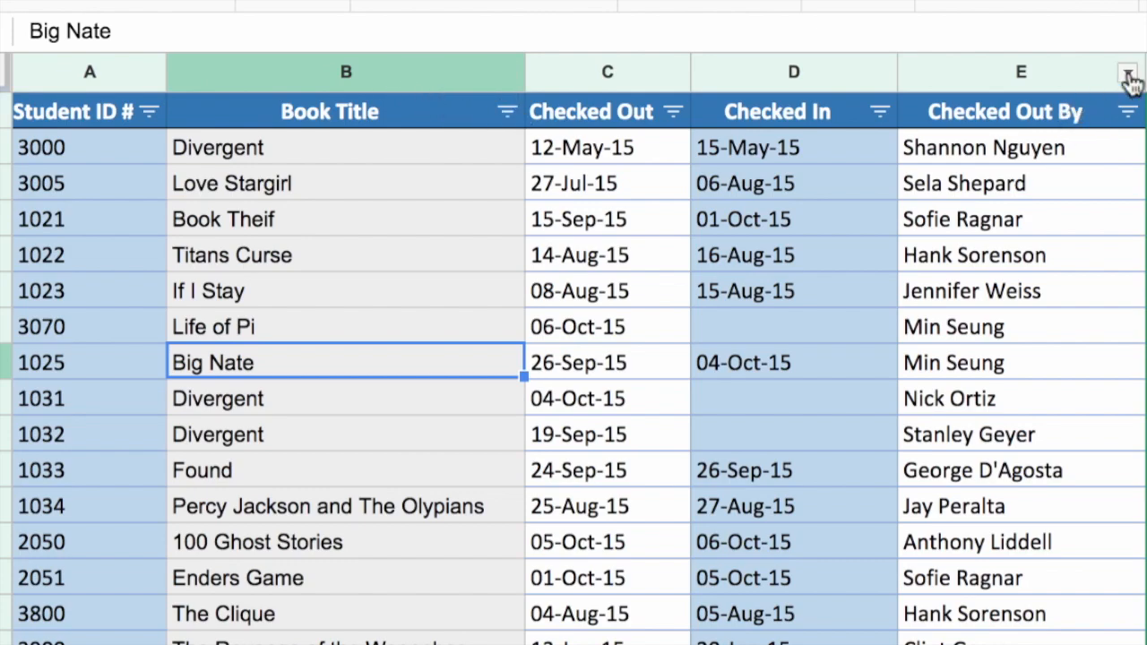
# Try sorting the whole sheet A → Z by the Checked Out By column, and undo the sort
pyautogui.click(1128, 77)
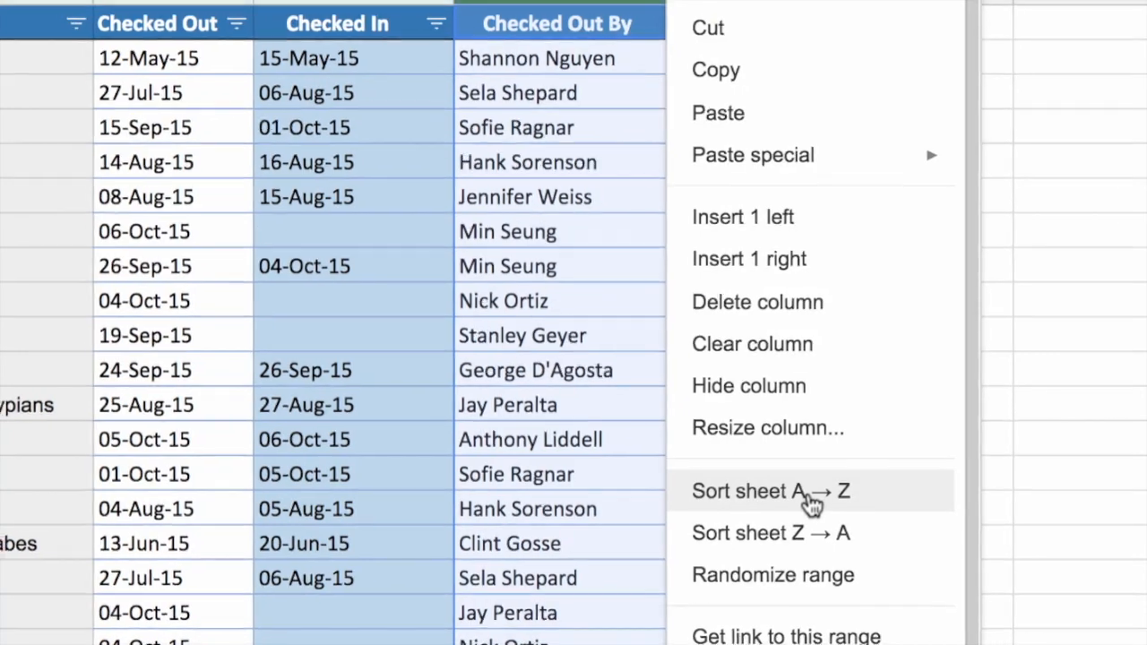
pyautogui.click(809, 500)
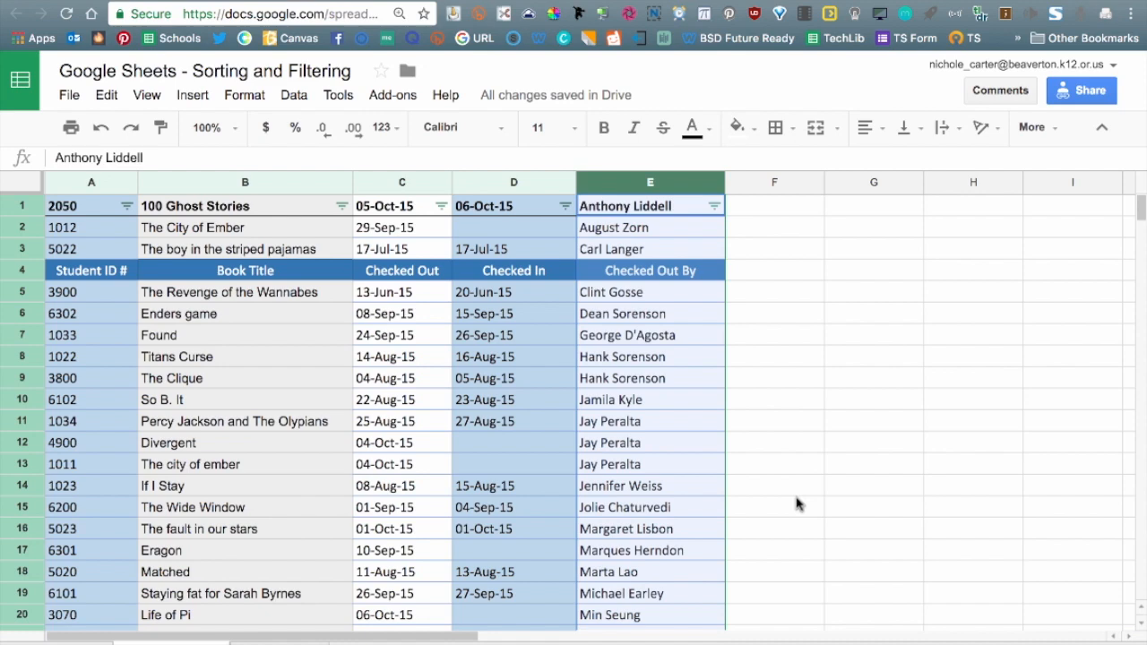
pyautogui.hotkey('ctrl', 'z')
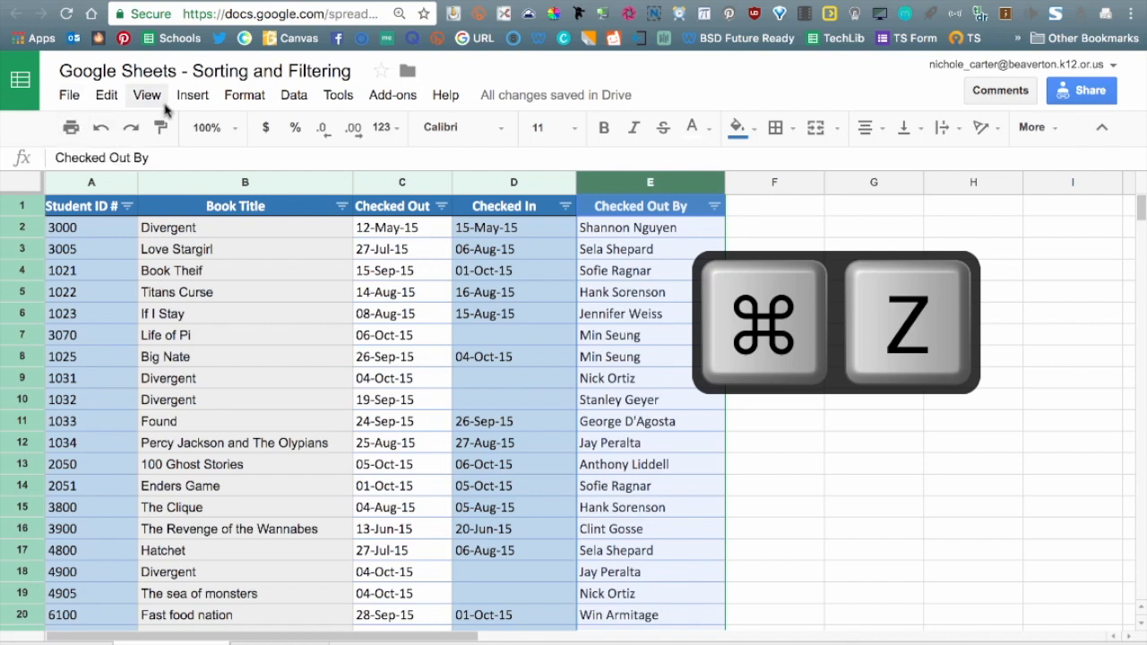
# Freeze the header row, and sort the sheet A → Z by the Checked Out By column
pyautogui.click(23, 205)
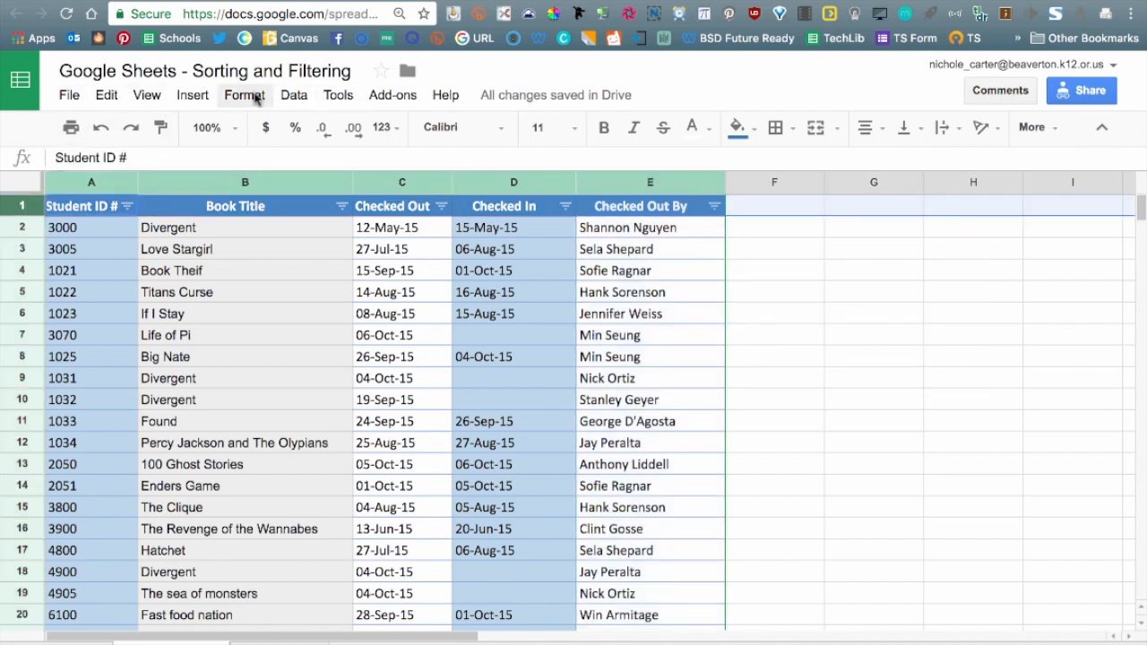
pyautogui.click(146, 95)
pyautogui.moveTo(179, 133)
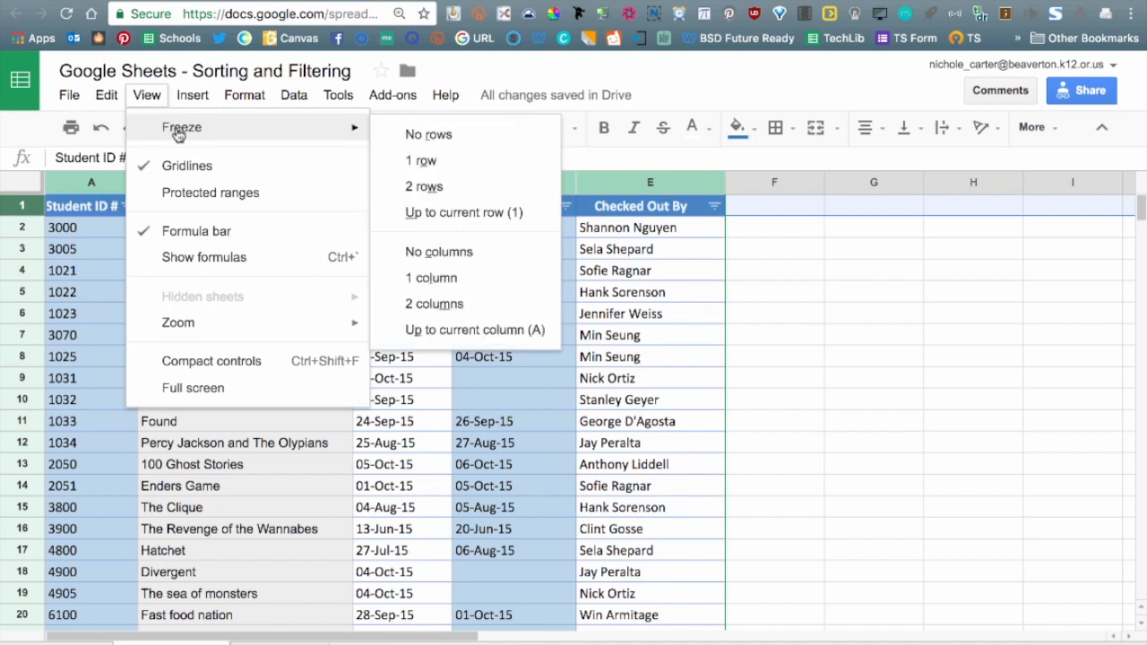
pyautogui.click(502, 167)
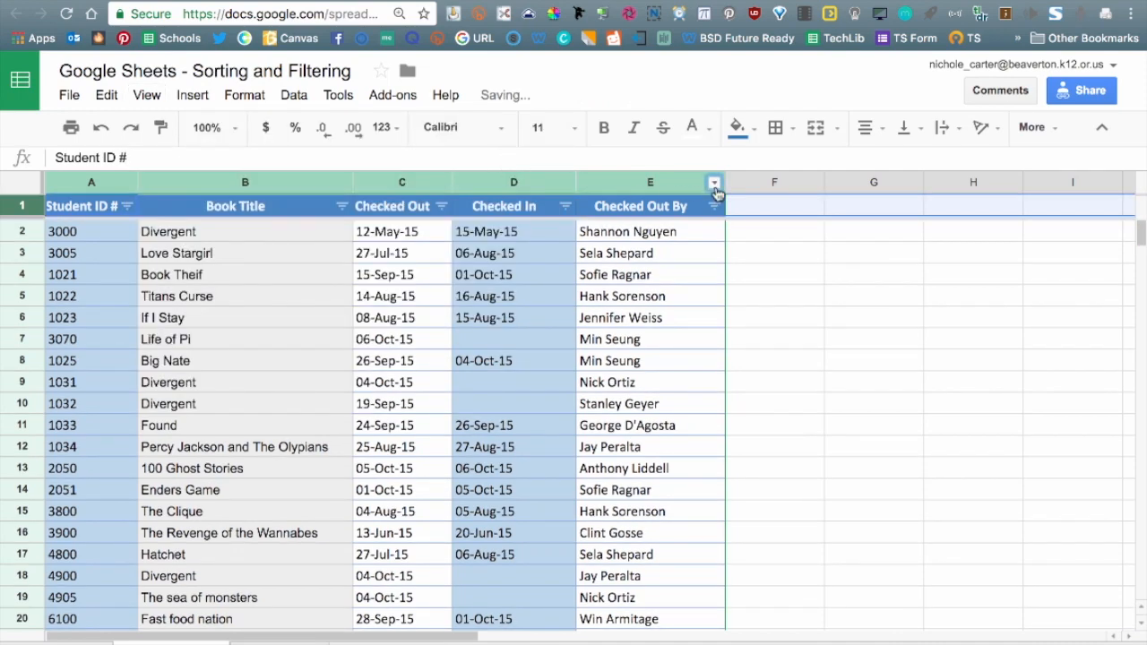
pyautogui.click(714, 184)
pyautogui.click(826, 491)
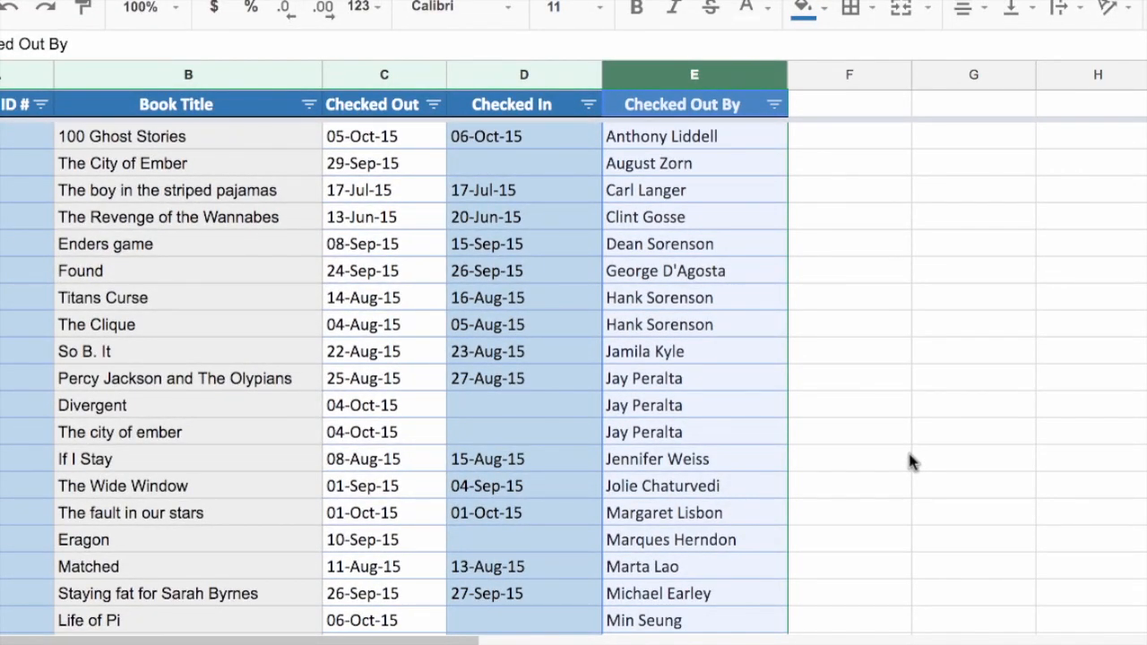
# Filter the Checked In column by values to exclude 15-May-15, 20-Jun-15, 17-Jul-15, 05-Aug-15, 06-Aug-15 and 13-Aug-15, keeping blanks included
pyautogui.click(588, 105)
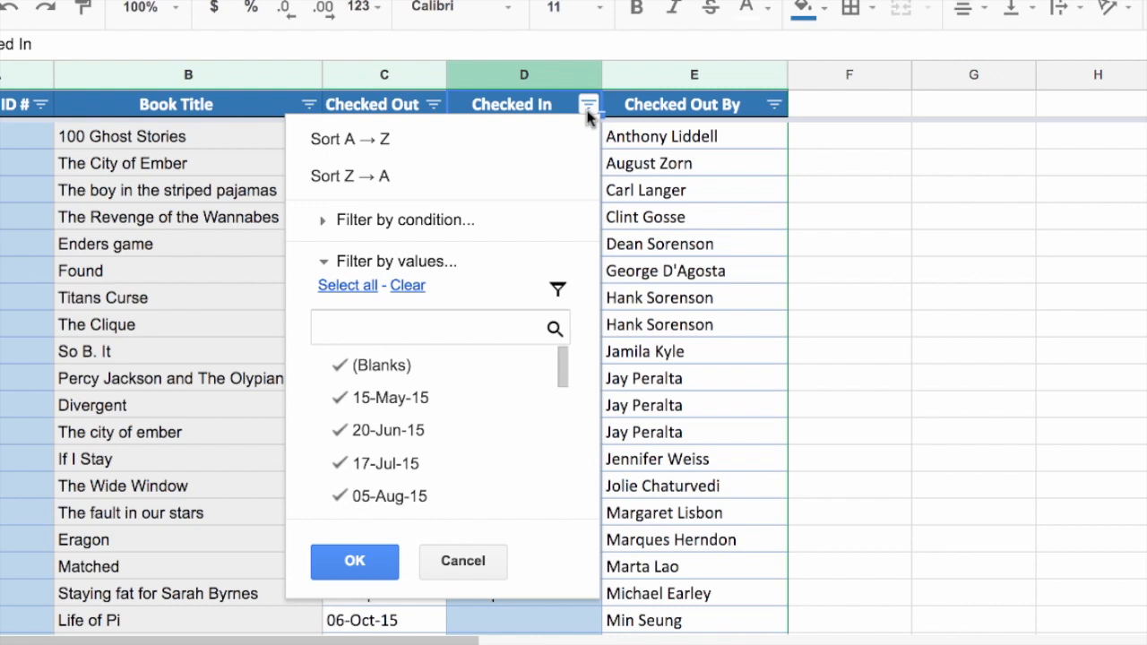
pyautogui.click(252, 101)
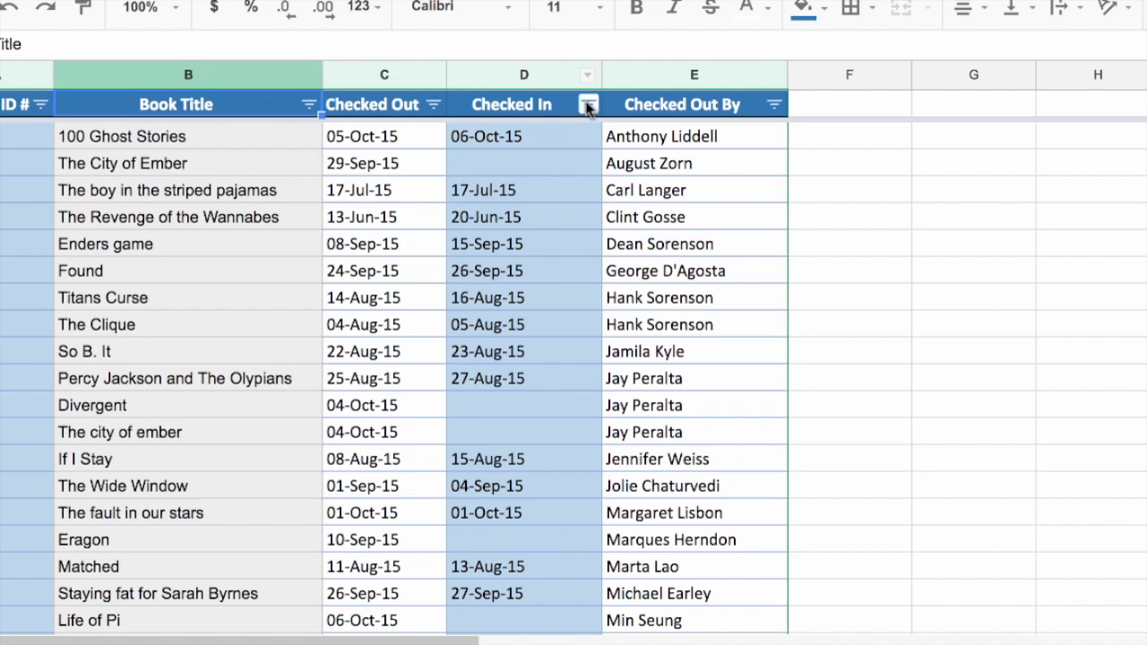
pyautogui.click(589, 107)
pyautogui.click(405, 368)
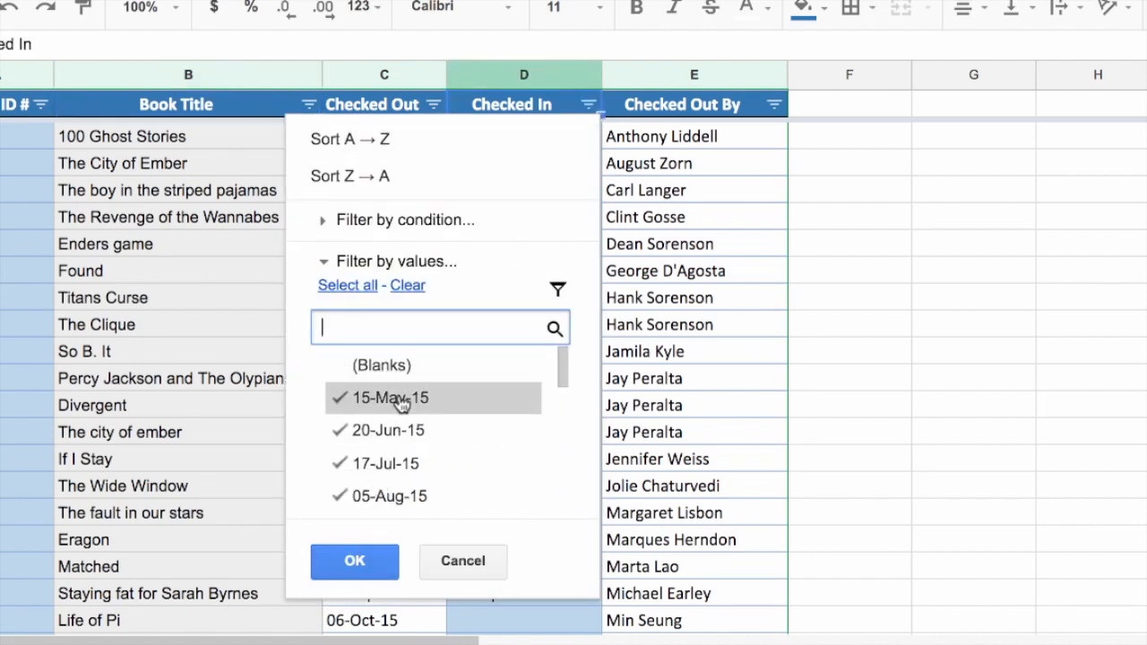
pyautogui.click(401, 403)
pyautogui.click(408, 430)
pyautogui.click(397, 464)
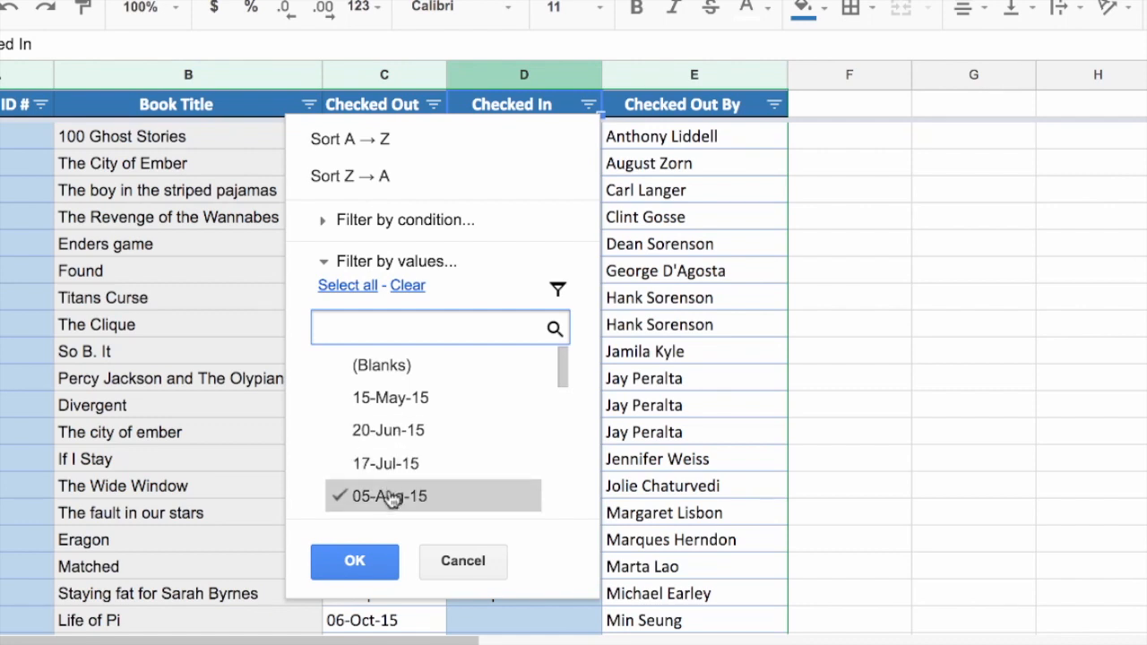
pyautogui.click(402, 367)
pyautogui.scroll(-3, 454, 430)
pyautogui.scroll(5, 430, 414)
pyautogui.scroll(-2, 427, 419)
pyautogui.click(426, 449)
pyautogui.click(427, 476)
pyautogui.click(355, 561)
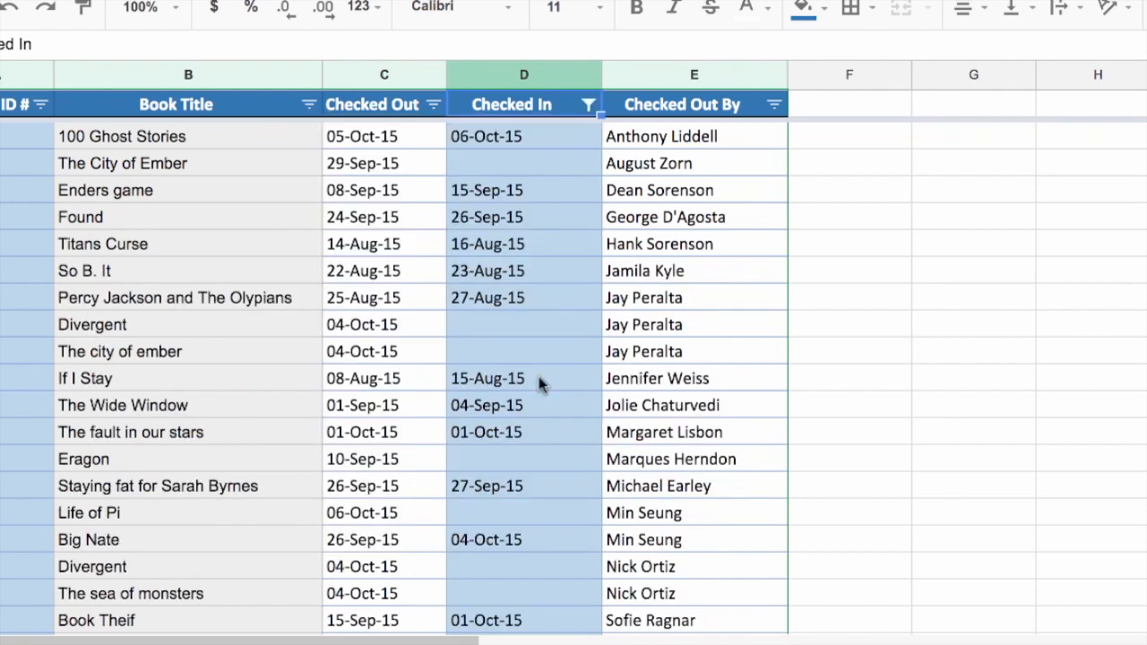
# Reopen the Checked In filter and deselect 15-Aug-15, 16-Aug-15, 23-Aug-15 and 27-Aug-15
pyautogui.click(588, 105)
pyautogui.click(419, 397)
pyautogui.click(418, 430)
pyautogui.click(418, 464)
pyautogui.click(410, 496)
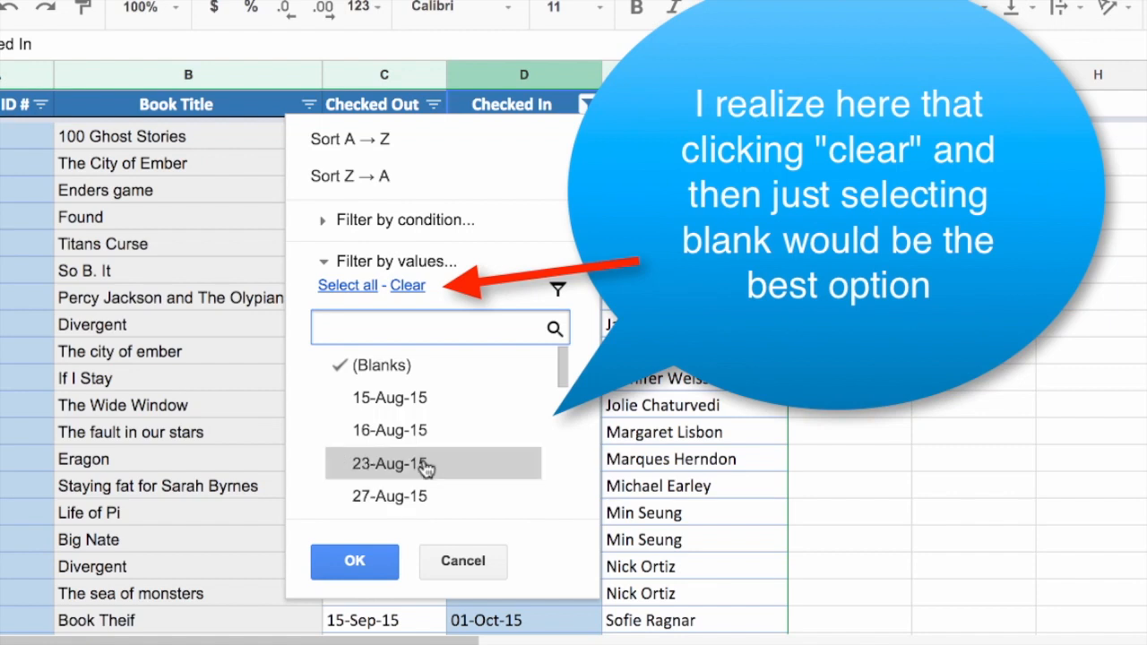
# Deselect the other Checked In dates except 05-Oct-15, keep blanks included, and apply the filter
pyautogui.scroll(-5, 423, 405)
pyautogui.click(421, 419)
pyautogui.click(417, 389)
pyautogui.click(419, 375)
pyautogui.click(417, 455)
pyautogui.click(405, 486)
pyautogui.scroll(5, 435, 443)
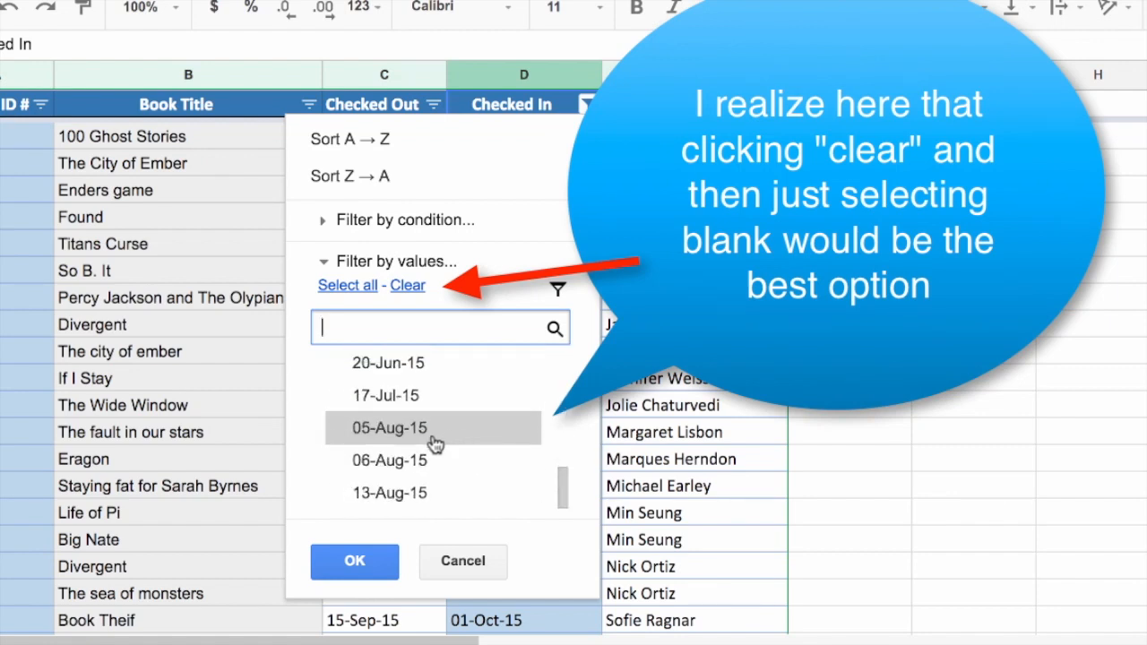
pyautogui.scroll(2, 409, 400)
pyautogui.click(403, 375)
pyautogui.scroll(-2, 450, 433)
pyautogui.scroll(14, 430, 424)
pyautogui.scroll(-3, 422, 426)
pyautogui.click(420, 432)
pyautogui.scroll(3, 448, 430)
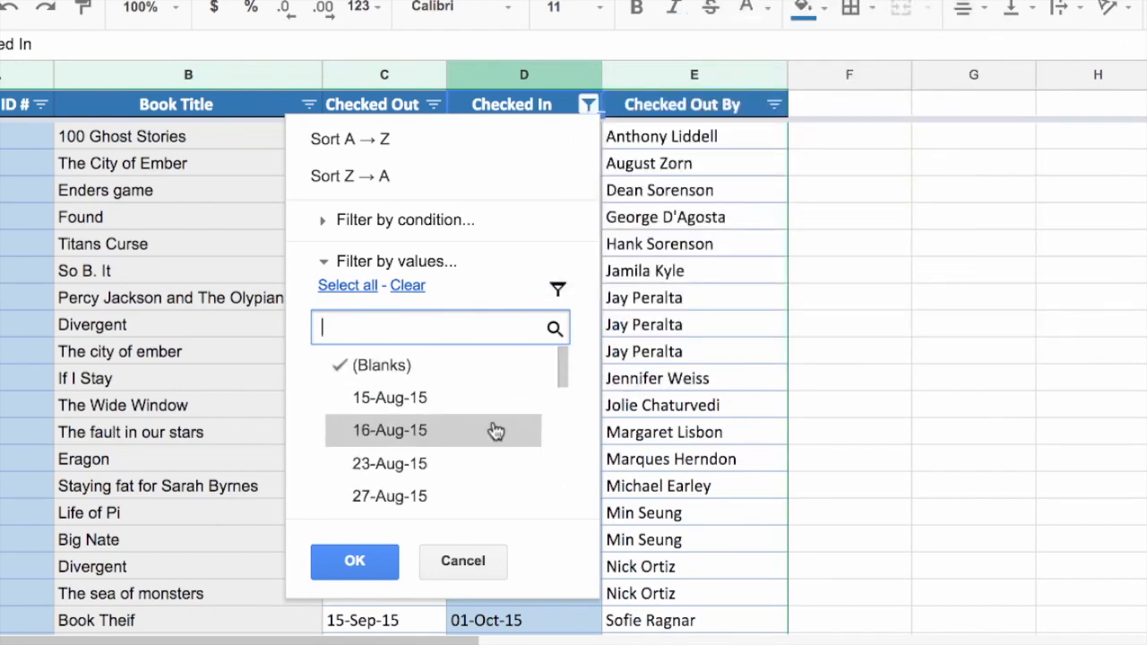
pyautogui.click(349, 560)
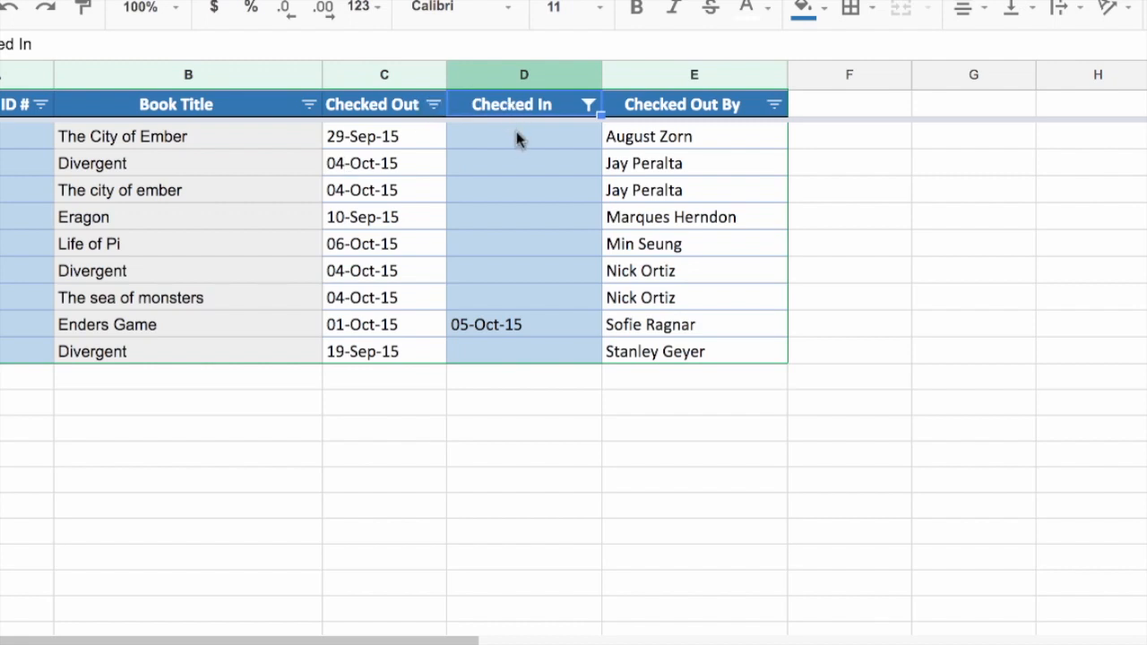
# Exclude 05-Oct-15 from the Checked In filter to show only the books with no check-in date
pyautogui.click(588, 105)
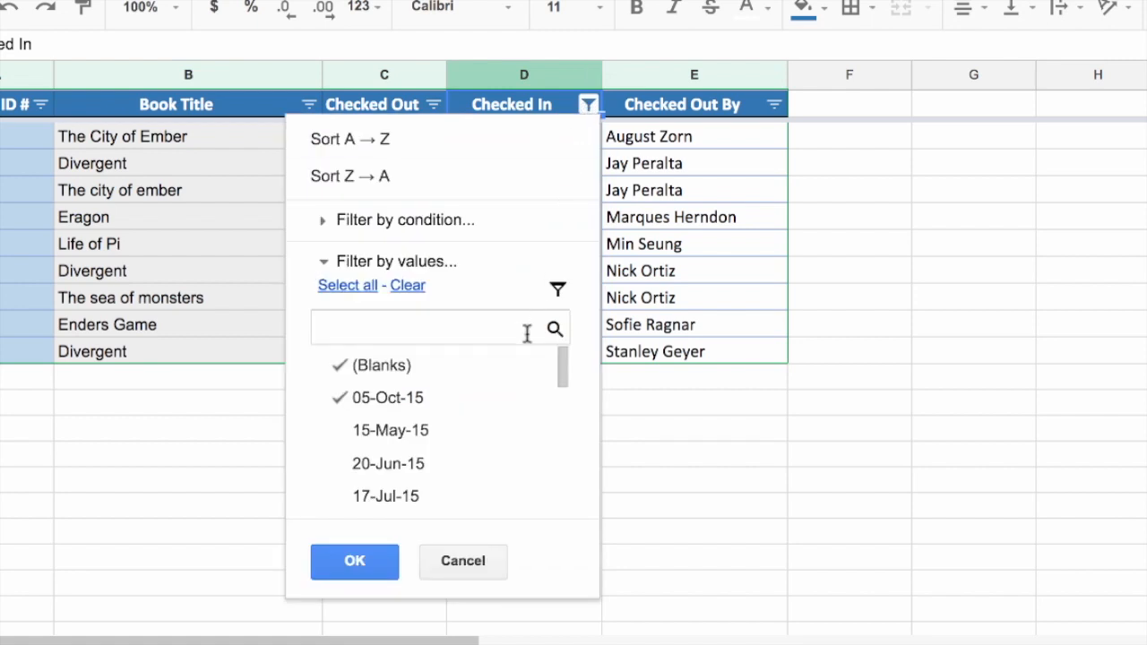
pyautogui.click(360, 400)
pyautogui.click(354, 573)
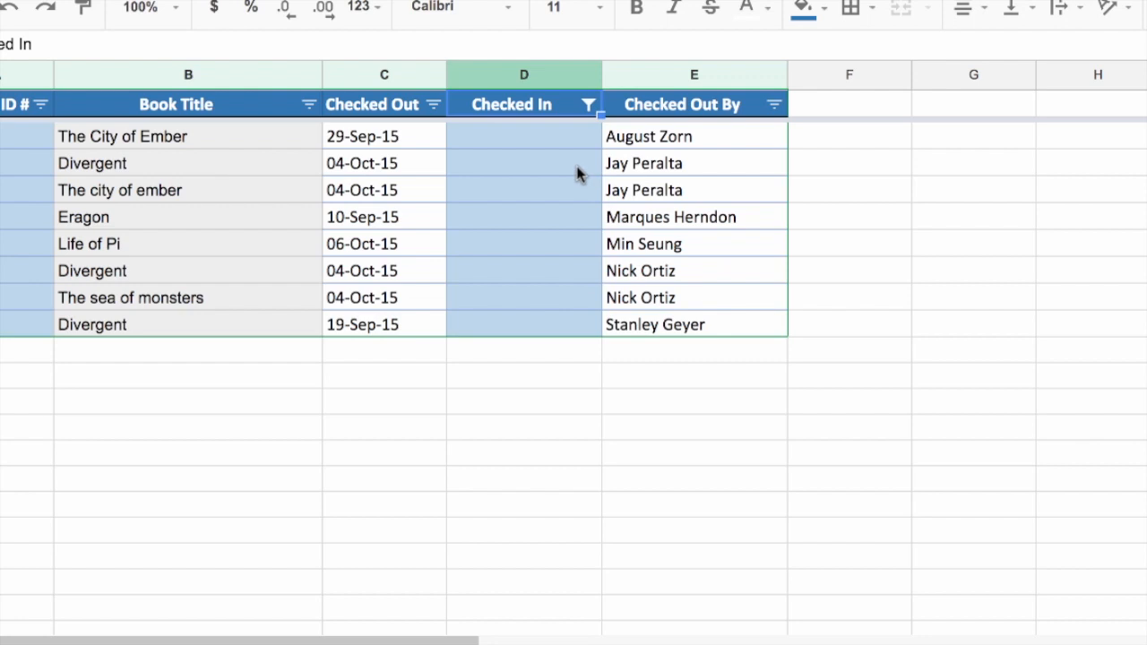
# Reset the Checked In filter to include all values
pyautogui.click(588, 105)
pyautogui.click(431, 403)
pyautogui.click(350, 286)
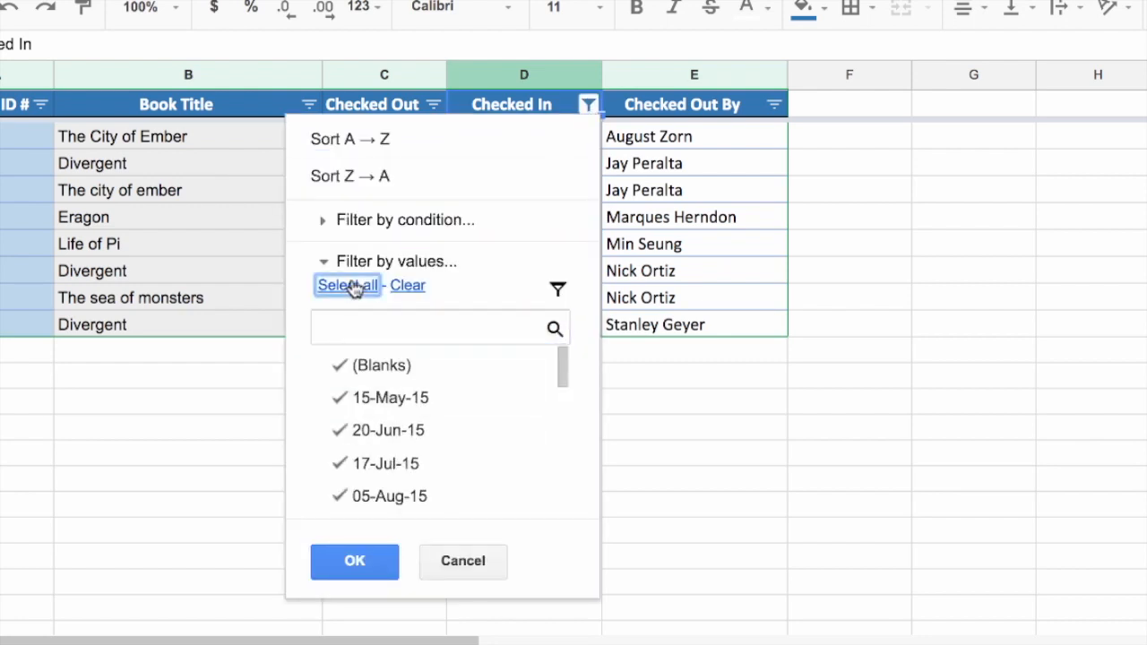
pyautogui.click(361, 558)
pyautogui.click(587, 405)
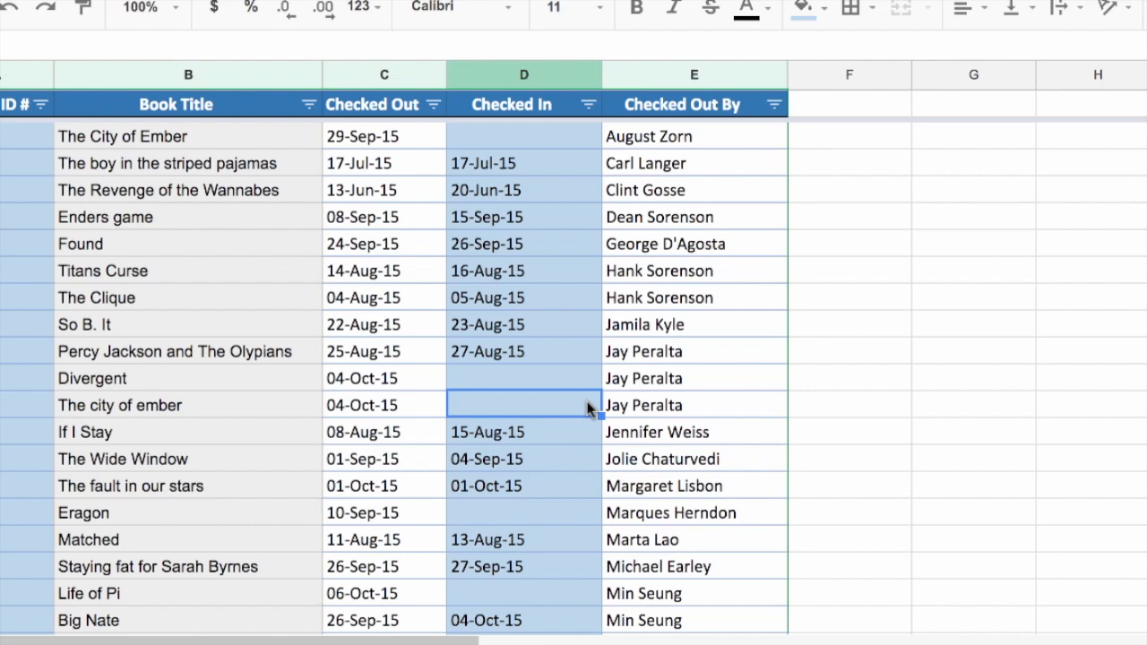
# Filter the Book Title column to show only the Divergent entries
pyautogui.click(309, 105)
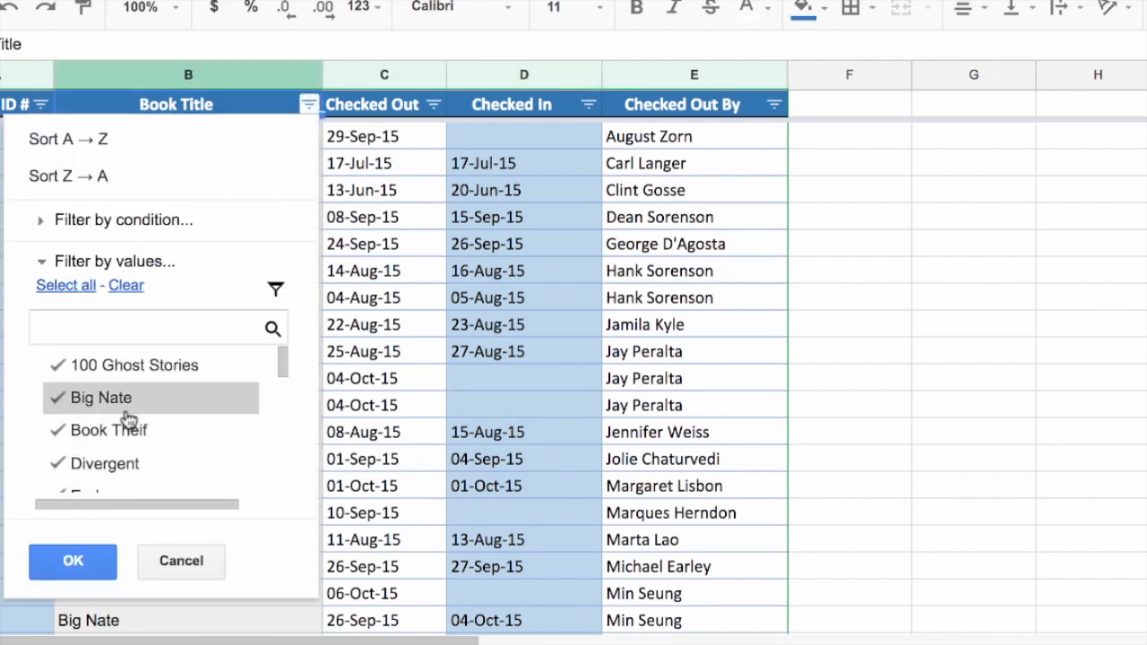
pyautogui.click(125, 286)
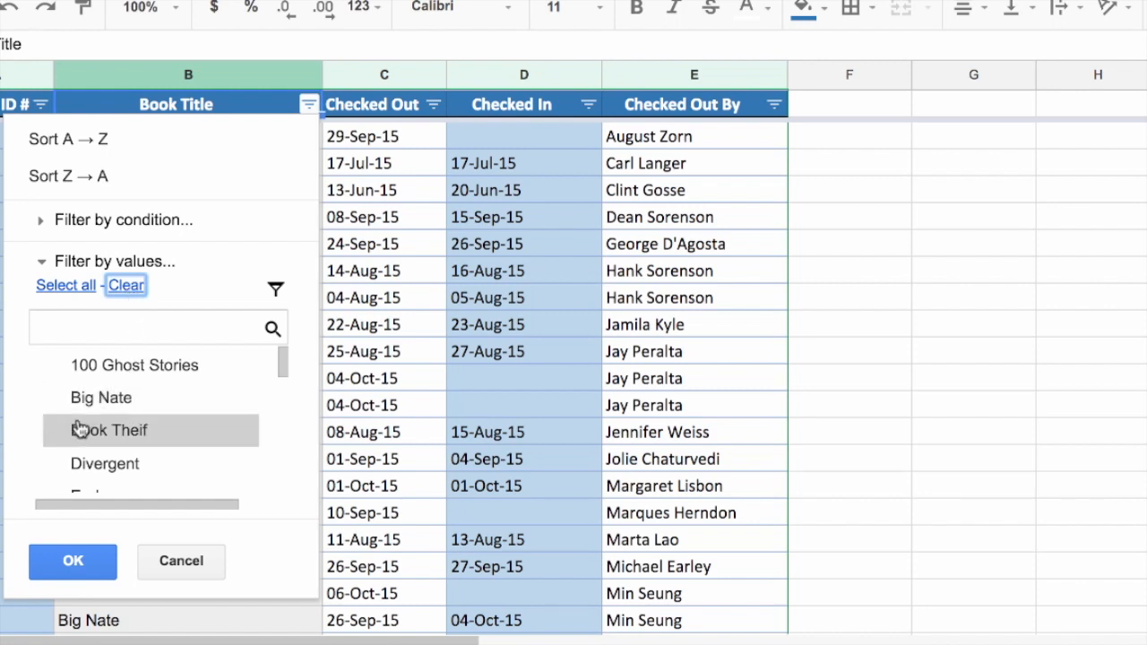
pyautogui.click(157, 463)
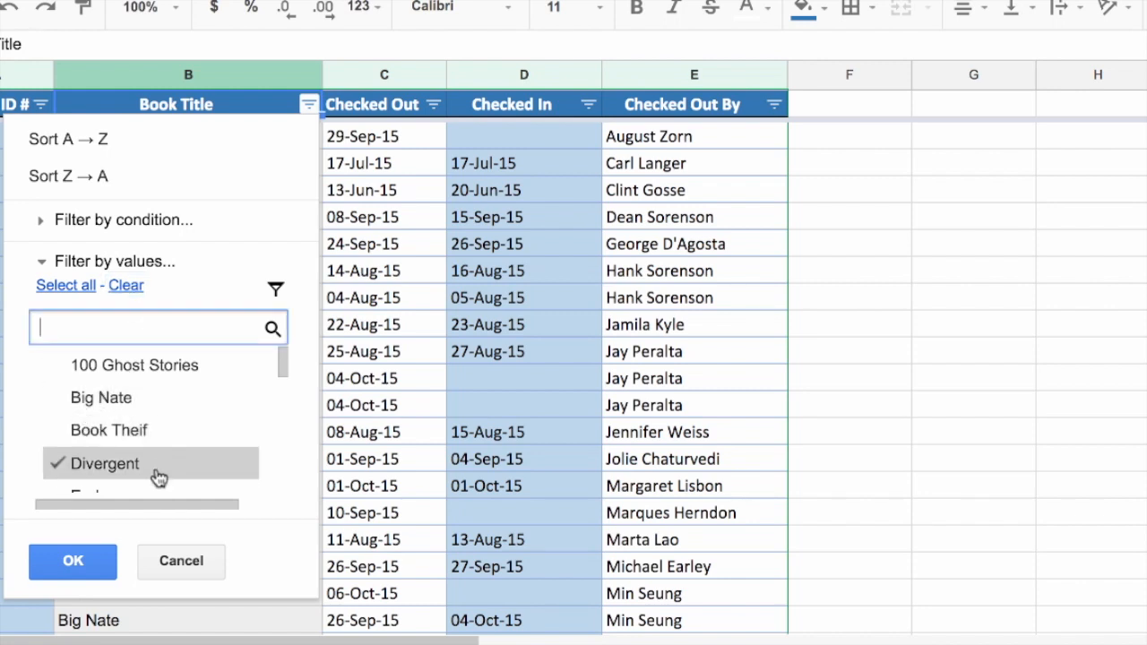
pyautogui.click(68, 566)
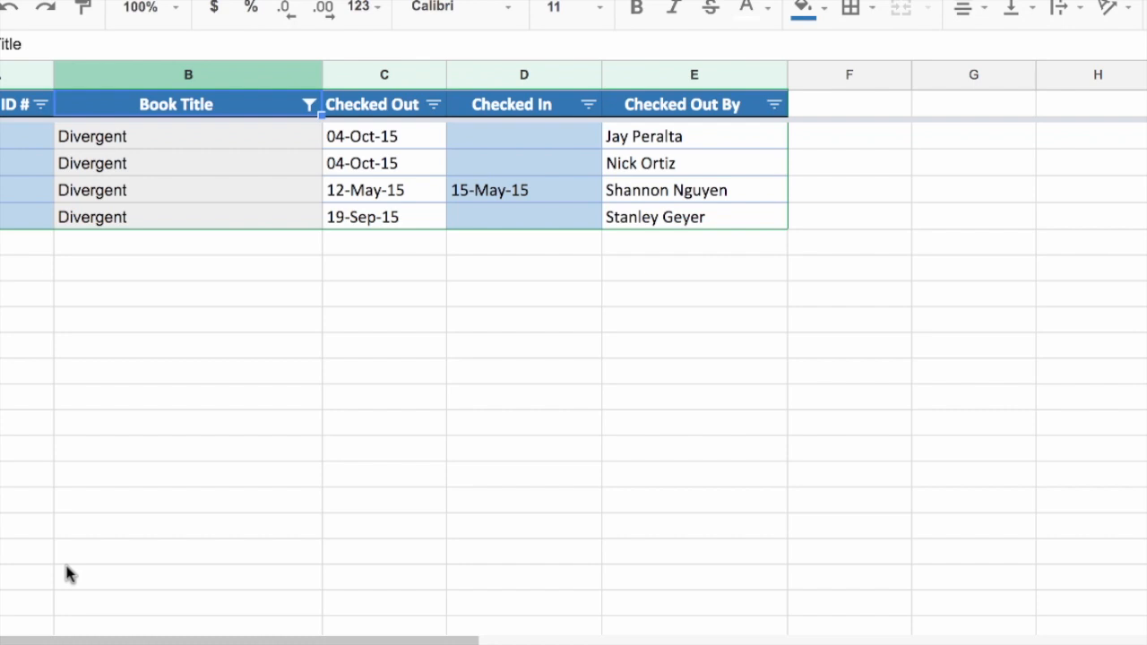
# Reset the Book Title filter to include all titles
pyautogui.click(308, 106)
pyautogui.click(65, 285)
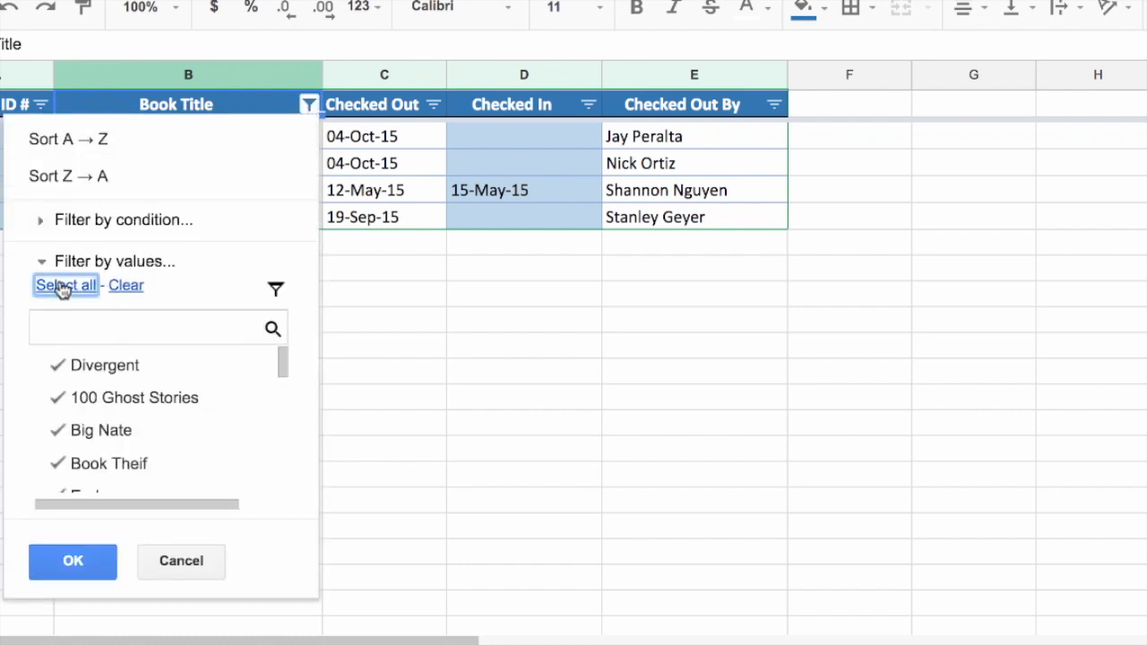
pyautogui.click(67, 558)
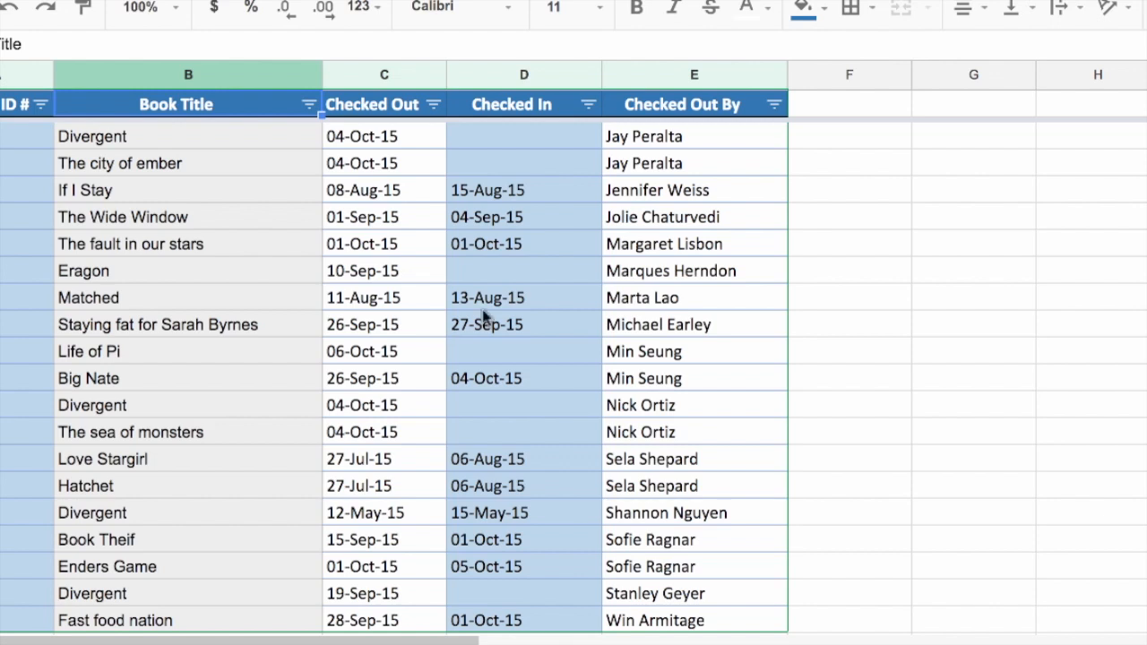
# Review the sorting and filtering options available for the Checked Out By column
pyautogui.click(730, 72)
pyautogui.click(775, 79)
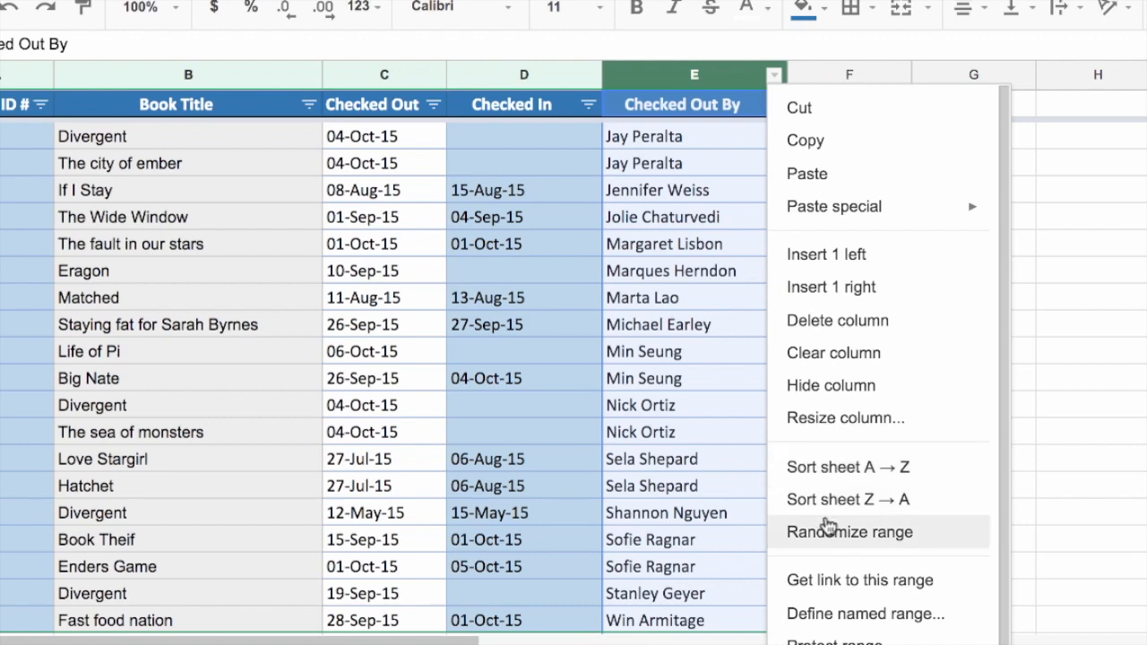
pyautogui.click(184, 2)
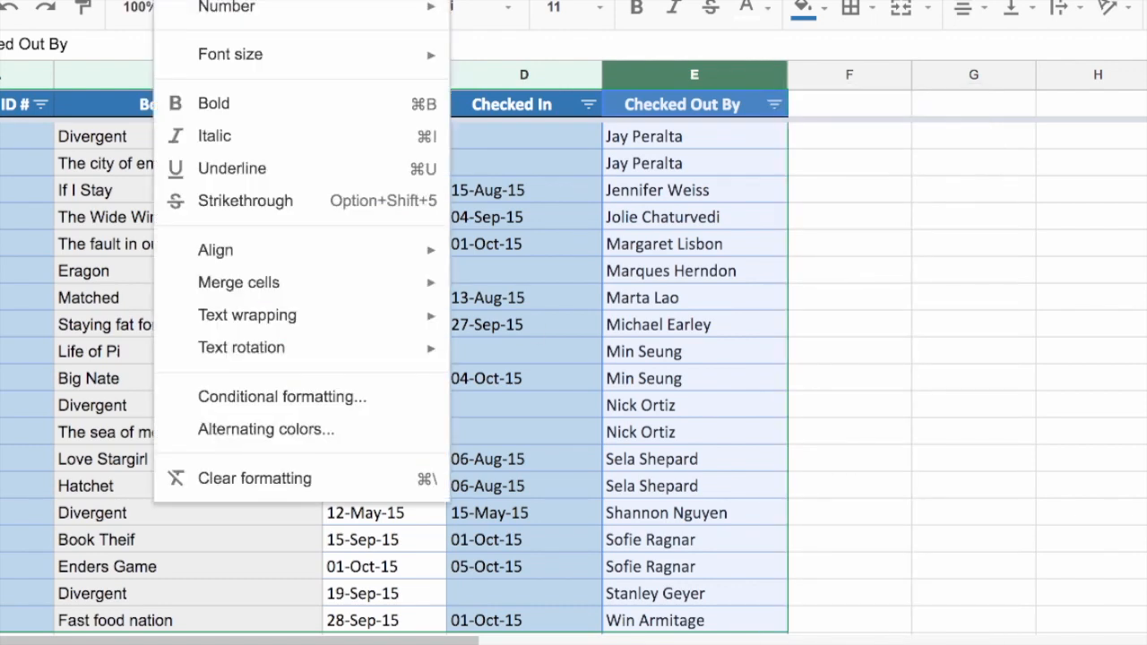
pyautogui.moveTo(123, 2)
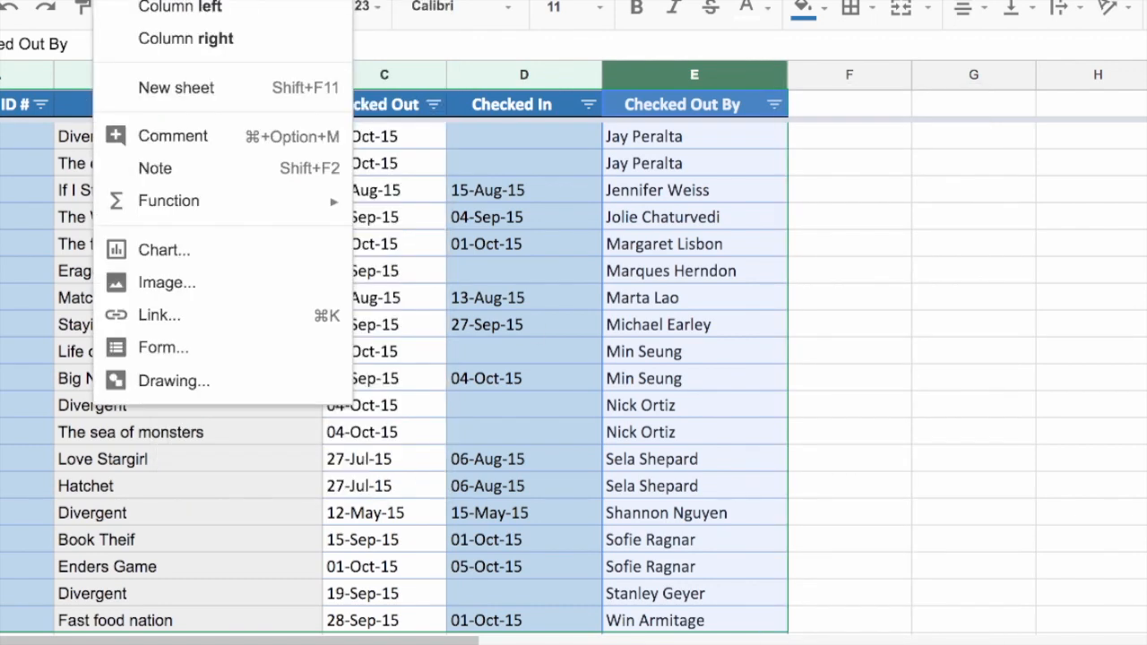
pyautogui.moveTo(65, 2)
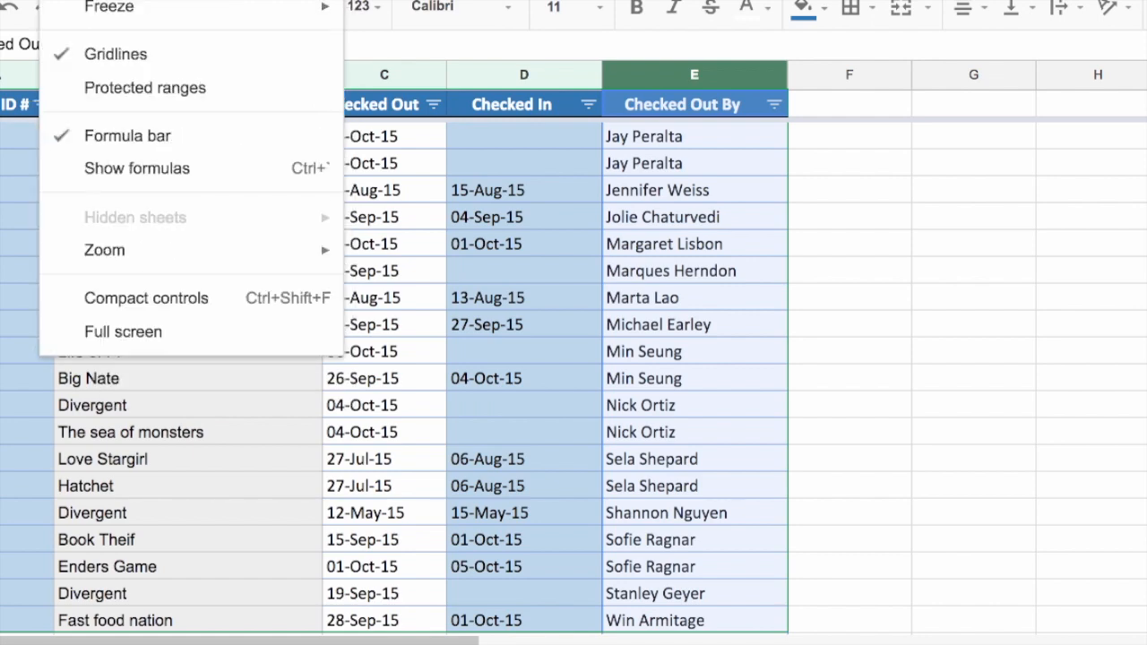
pyautogui.moveTo(297, 2)
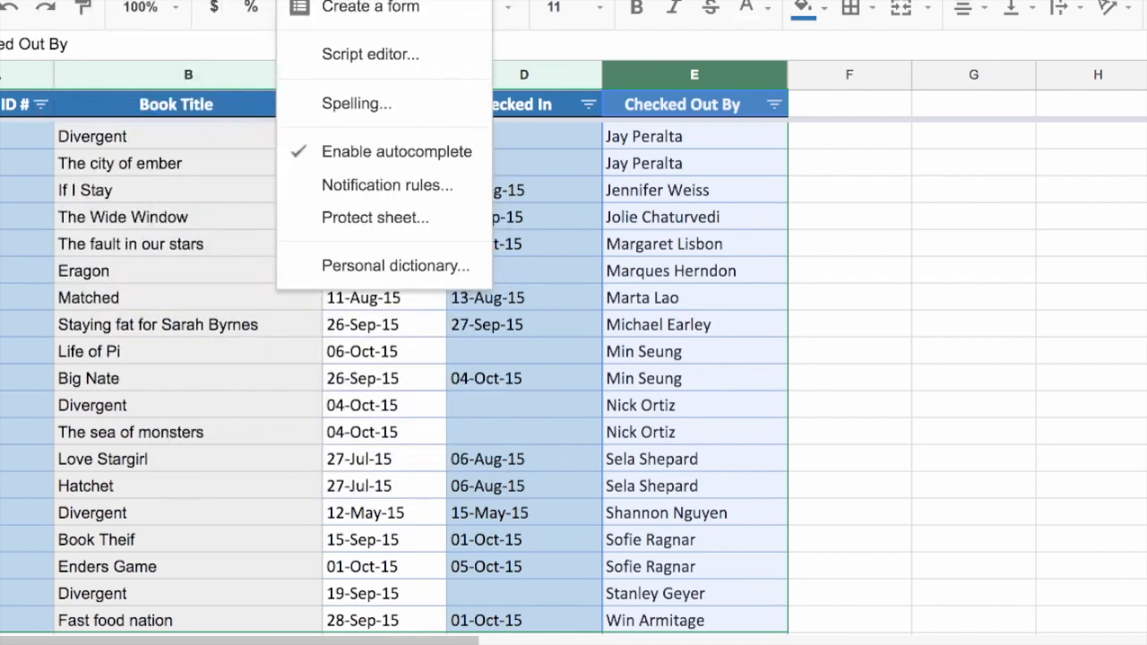
pyautogui.moveTo(246, 1)
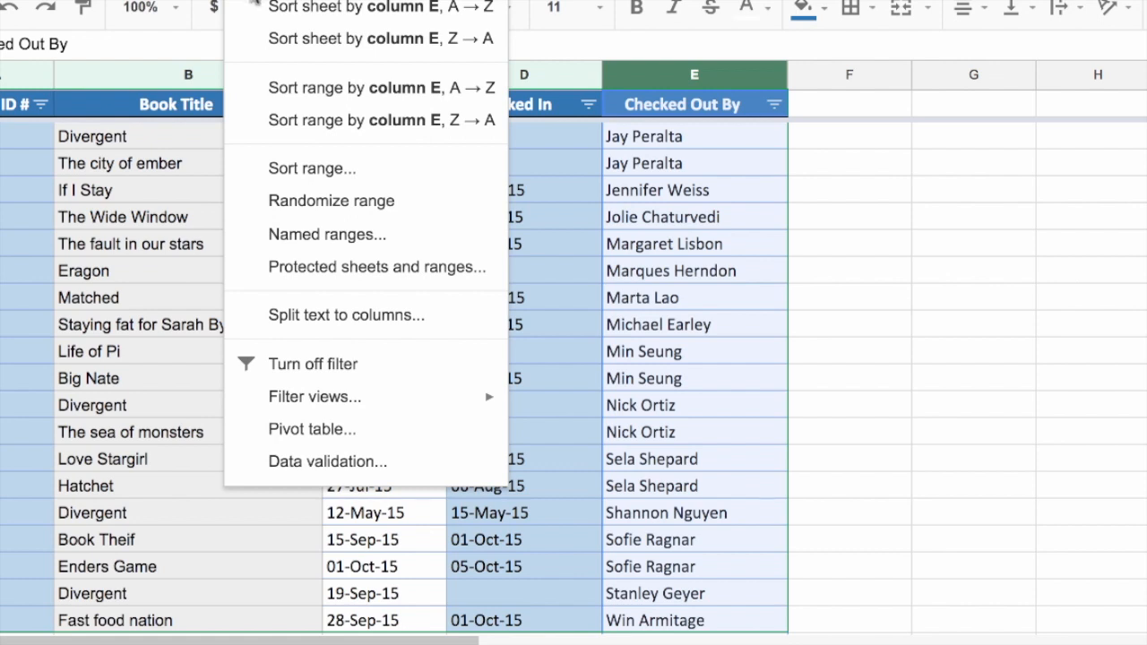
pyautogui.click(251, 1)
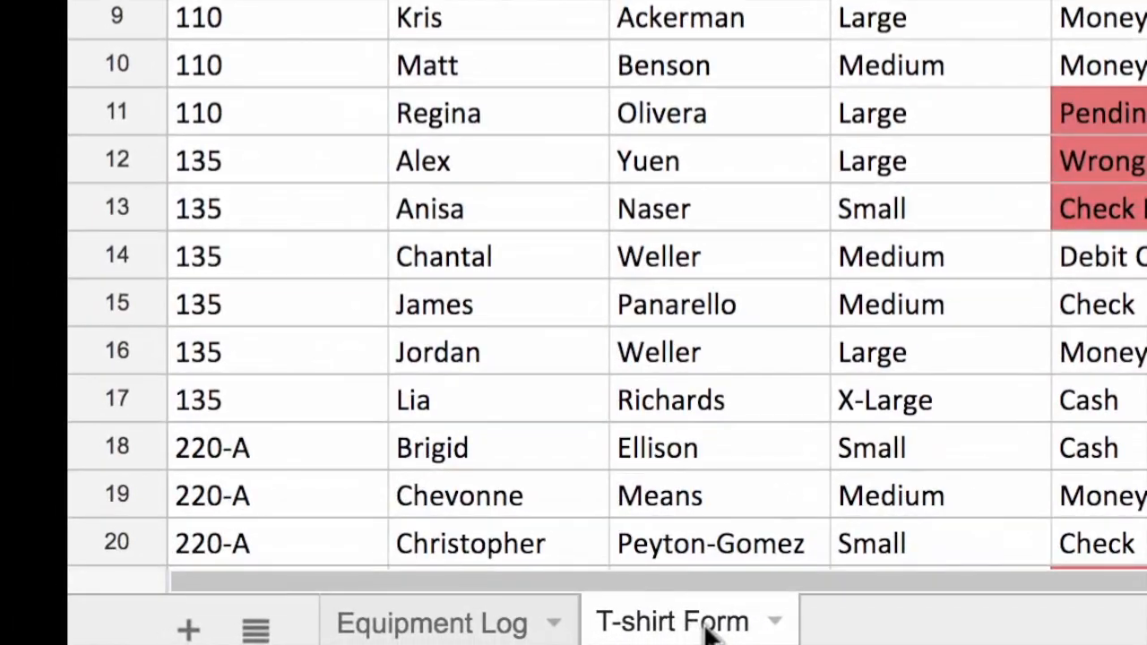
# Sort the Total Orders (by Grade) range G3:H6 by column H in Z → A order, without a header row
pyautogui.click(665, 254)
pyautogui.moveTo(665, 258); pyautogui.dragTo(845, 318)
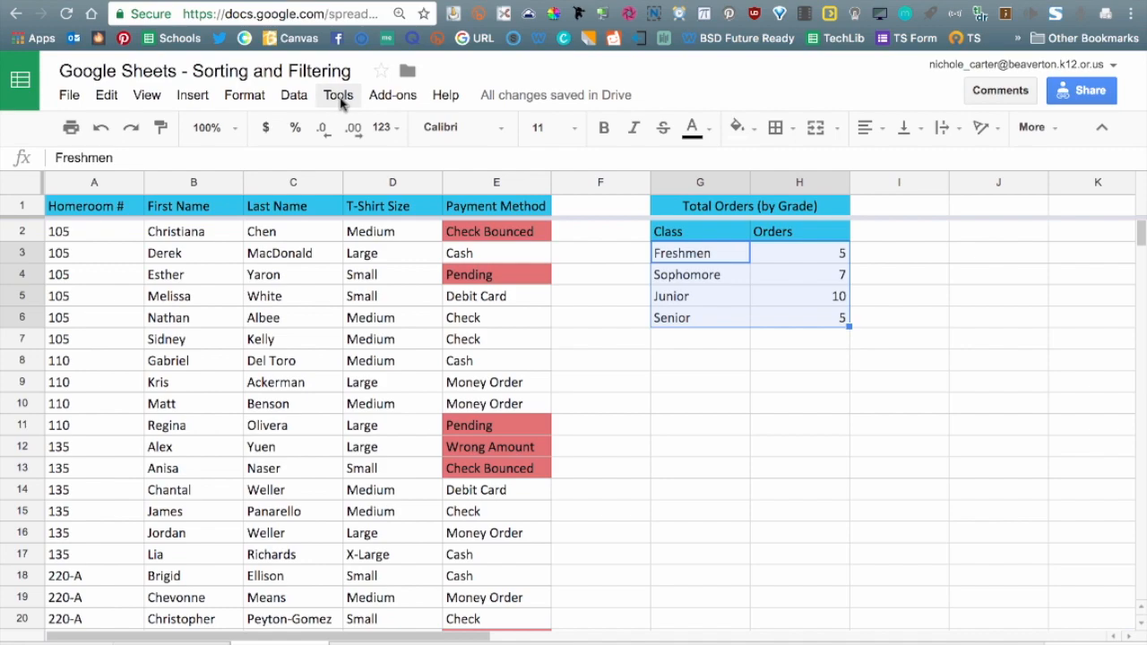
pyautogui.click(294, 97)
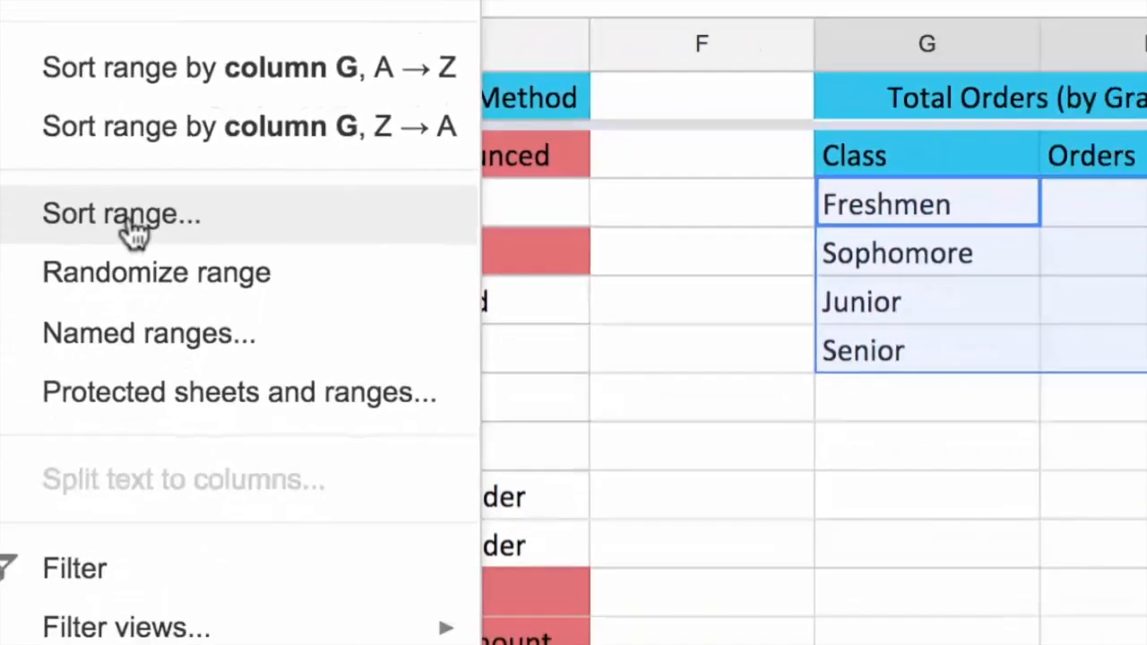
pyautogui.click(133, 232)
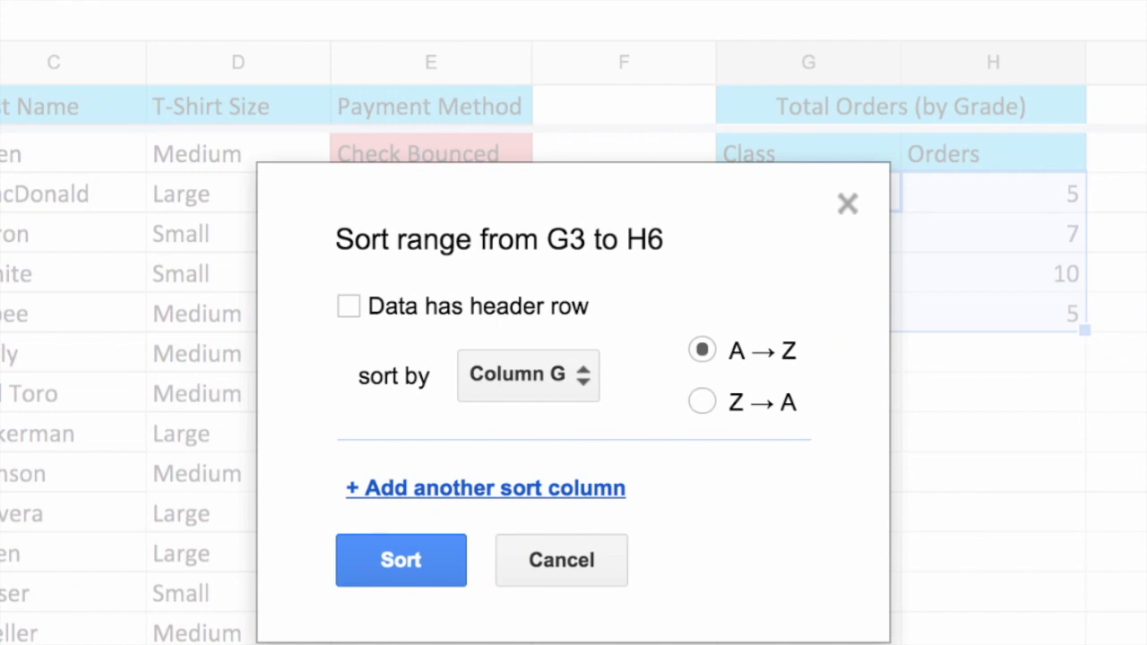
pyautogui.click(521, 390)
pyautogui.click(536, 446)
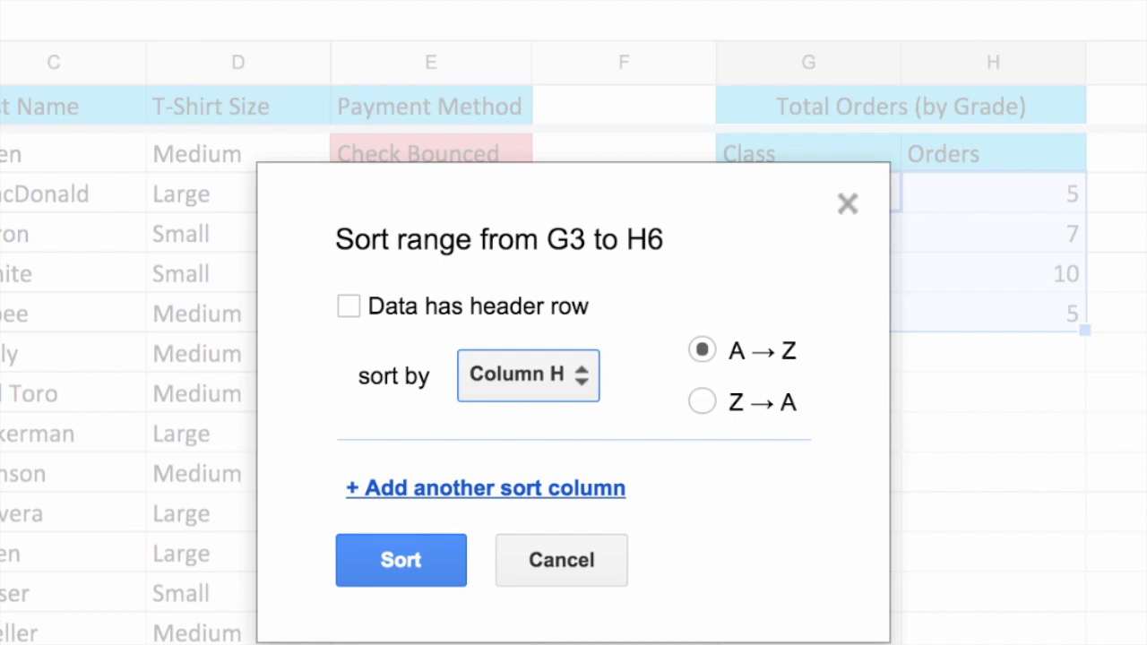
pyautogui.click(698, 405)
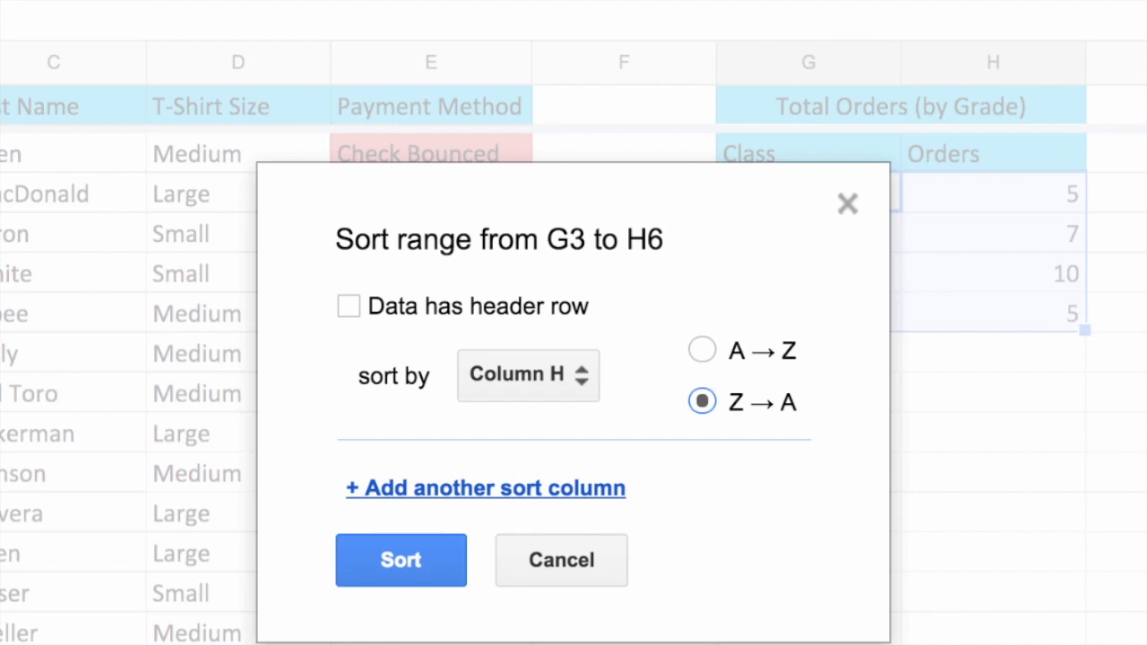
pyautogui.click(401, 560)
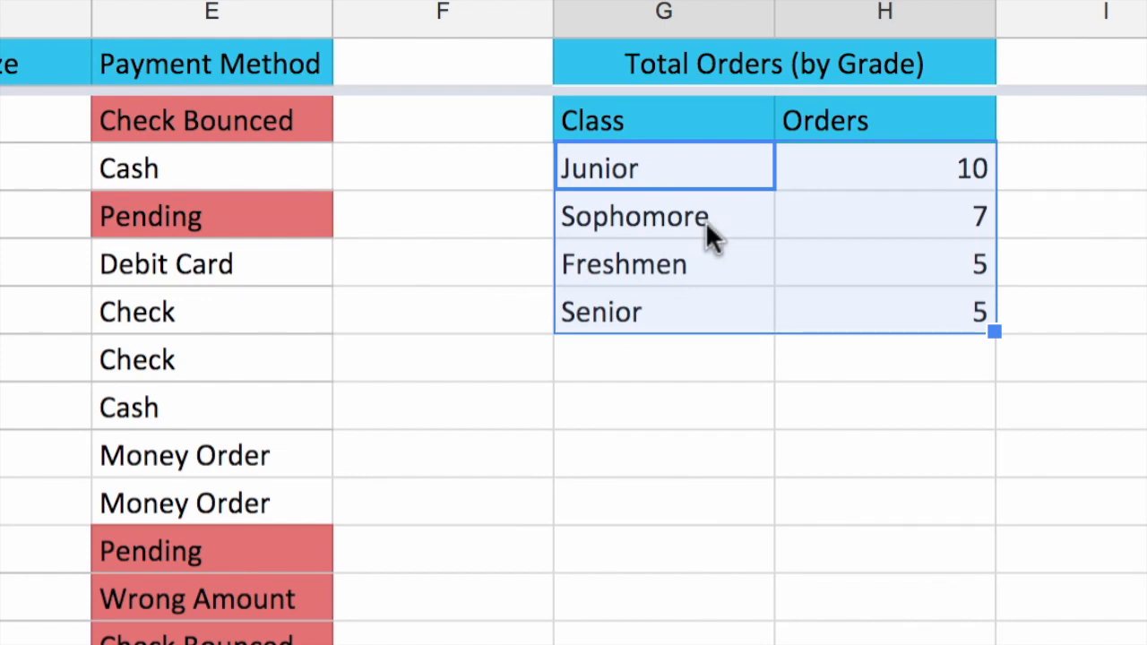
# Add a filter to the Payment Method column of the T-shirt order list
pyautogui.click(513, 182)
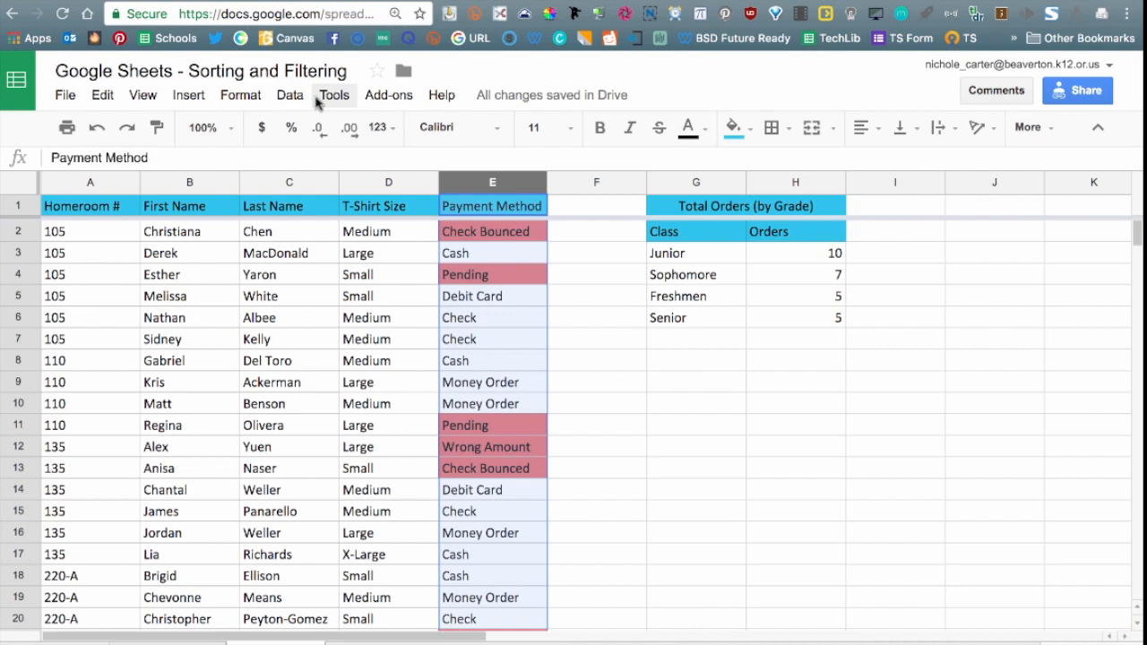
pyautogui.click(289, 96)
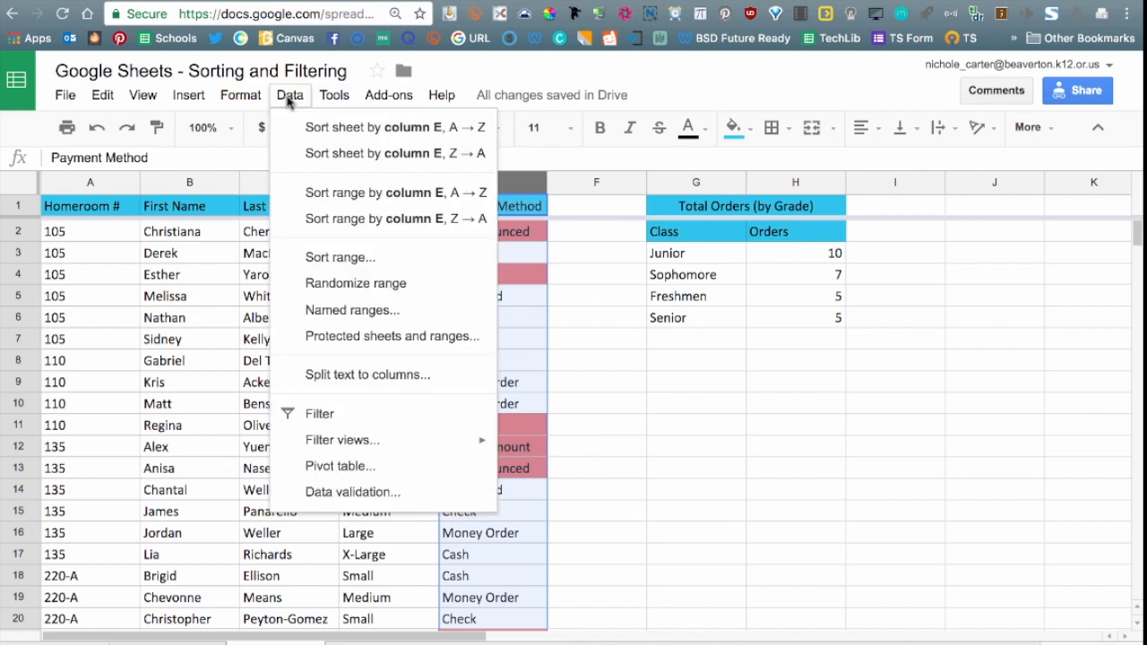
pyautogui.click(294, 414)
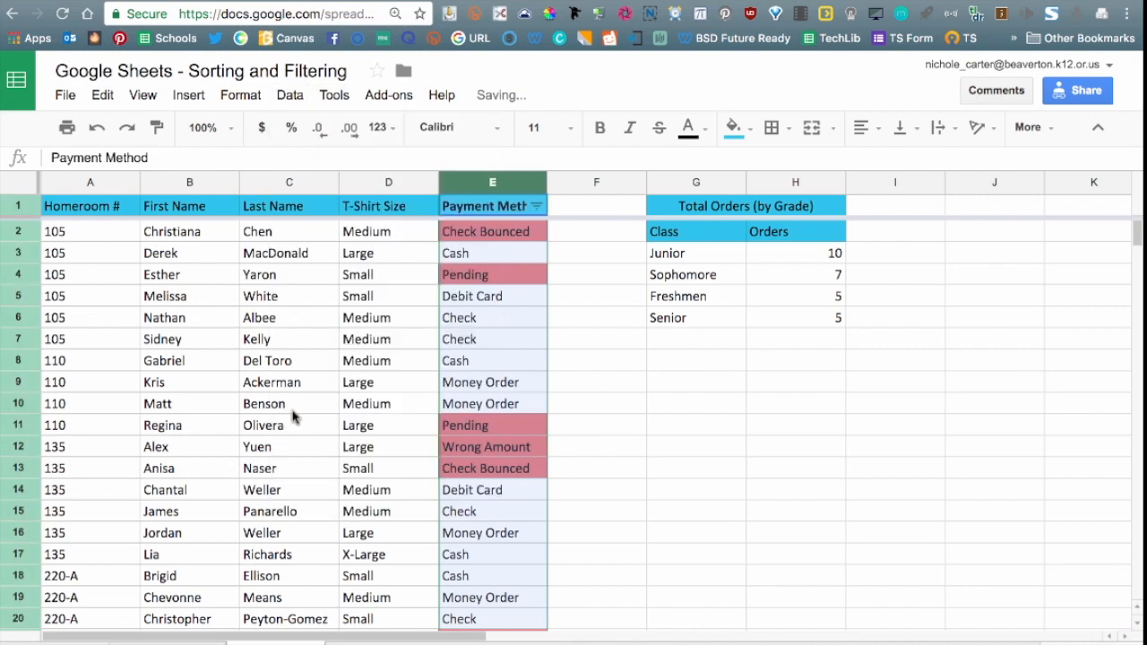
# Filter the Payment Method column to show only Check Bounced, Pending and Wrong Amount
pyautogui.click(536, 206)
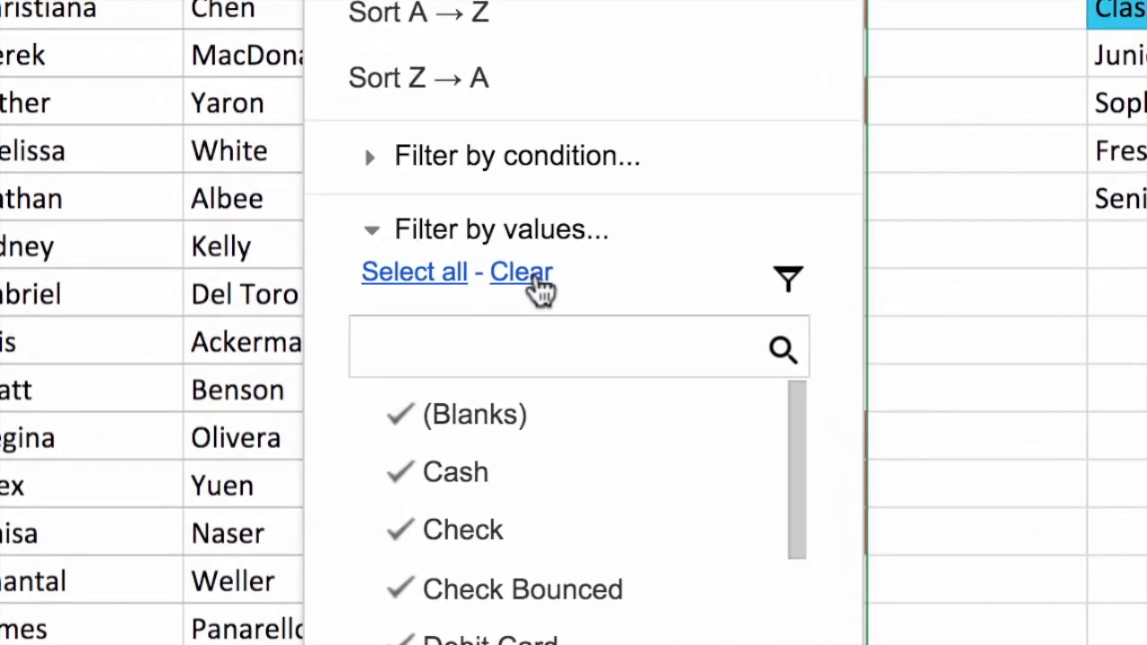
pyautogui.click(538, 280)
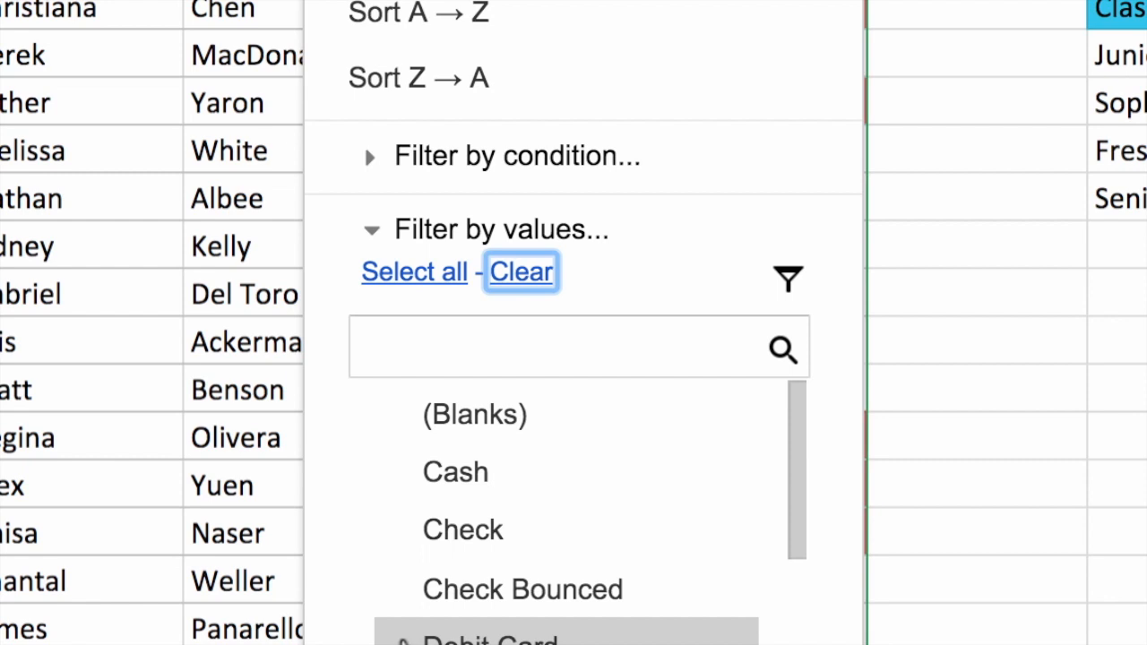
pyautogui.click(397, 603)
pyautogui.scroll(-3, 684, 564)
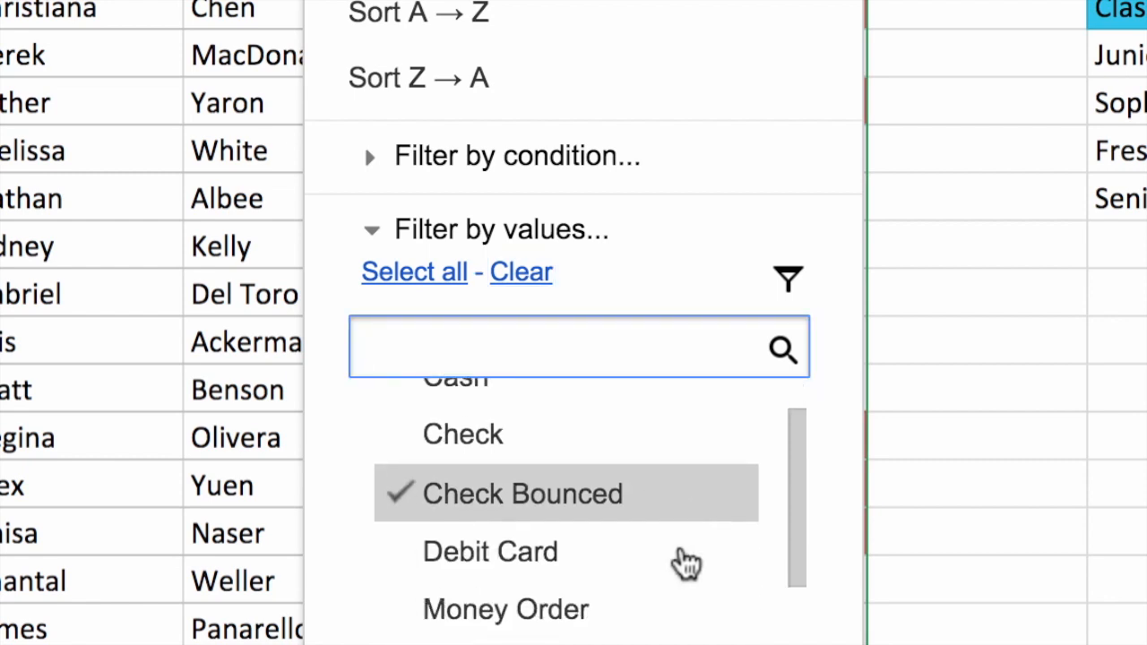
pyautogui.click(379, 619)
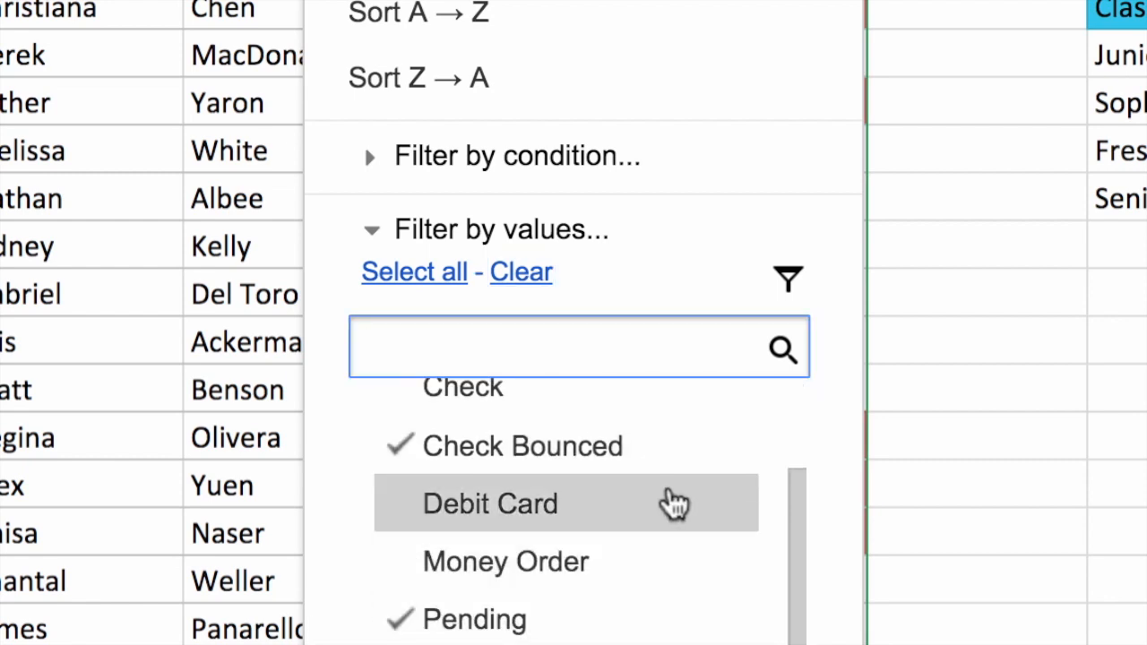
pyautogui.scroll(-1, 673, 505)
pyautogui.click(400, 634)
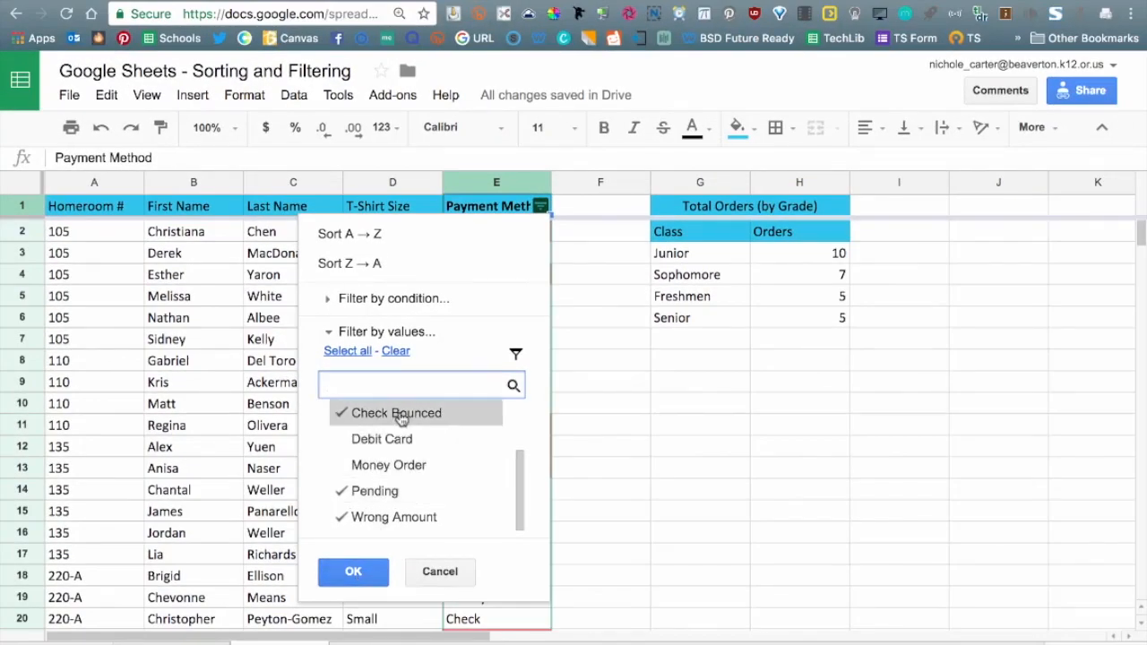
pyautogui.click(352, 576)
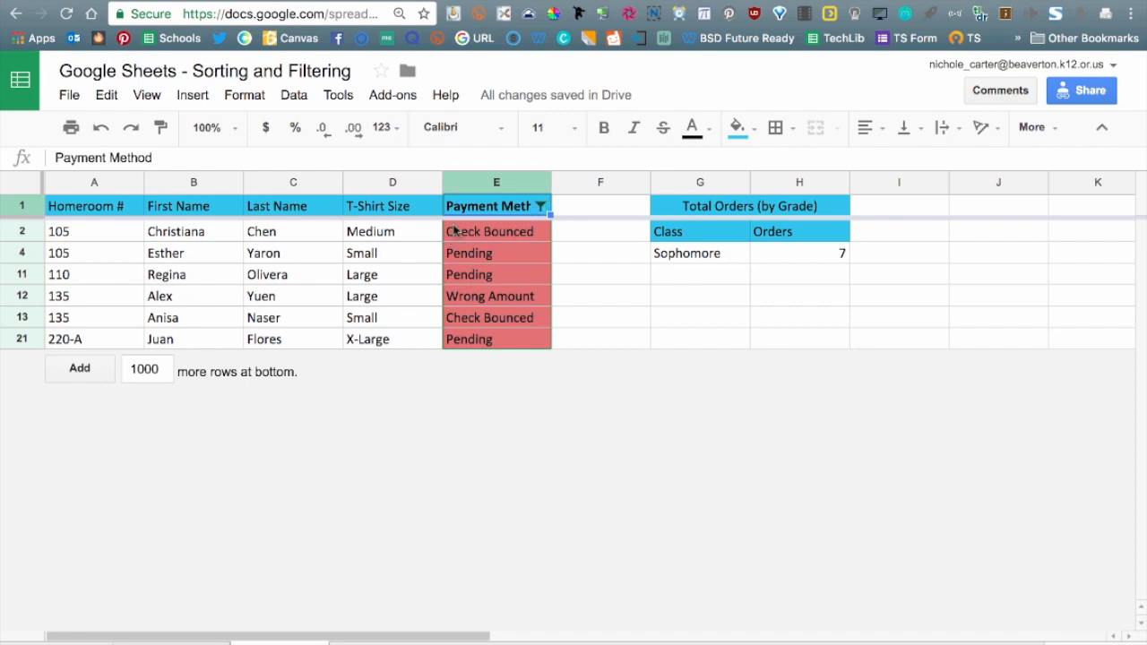
# Reset the Payment Method filter to include all values
pyautogui.click(542, 207)
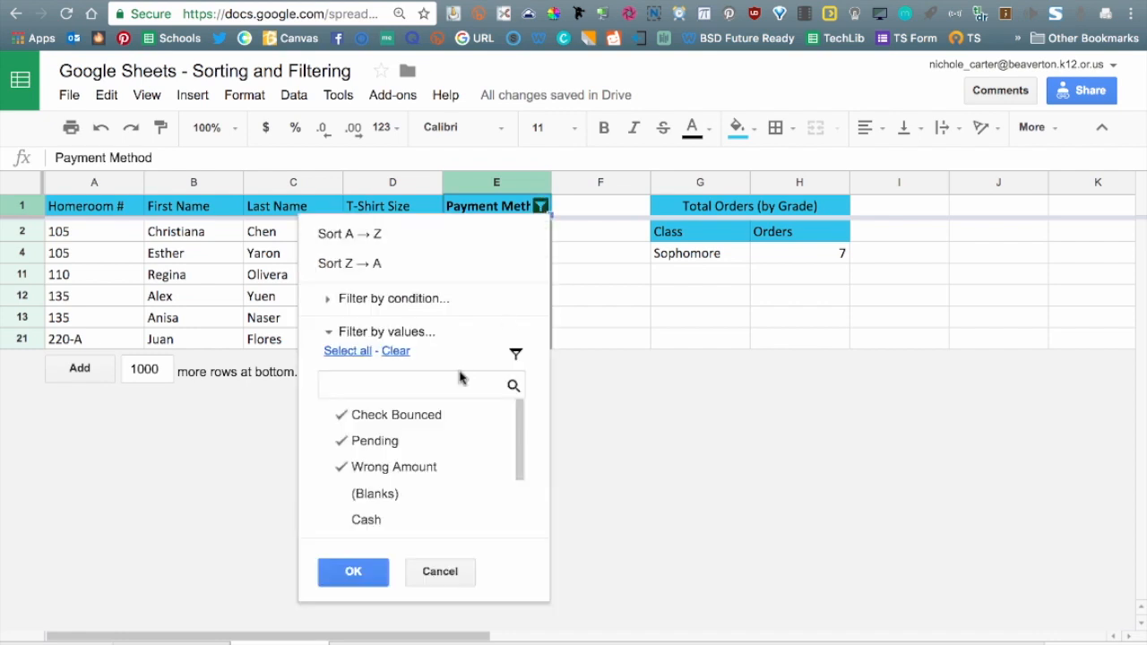
pyautogui.click(353, 353)
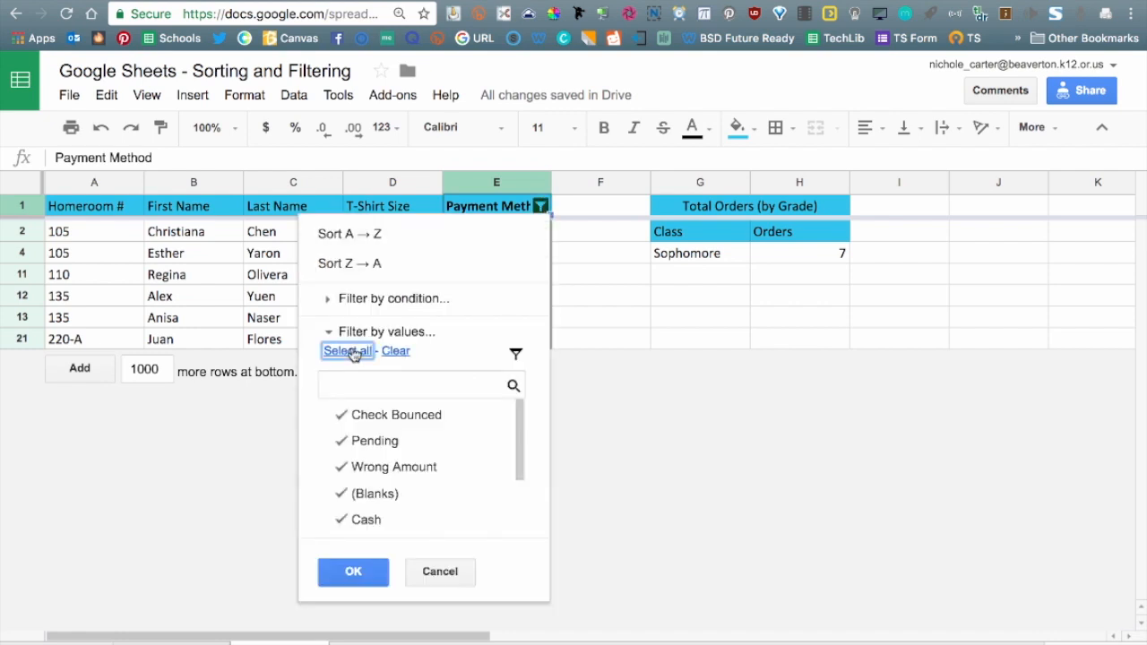
pyautogui.click(369, 578)
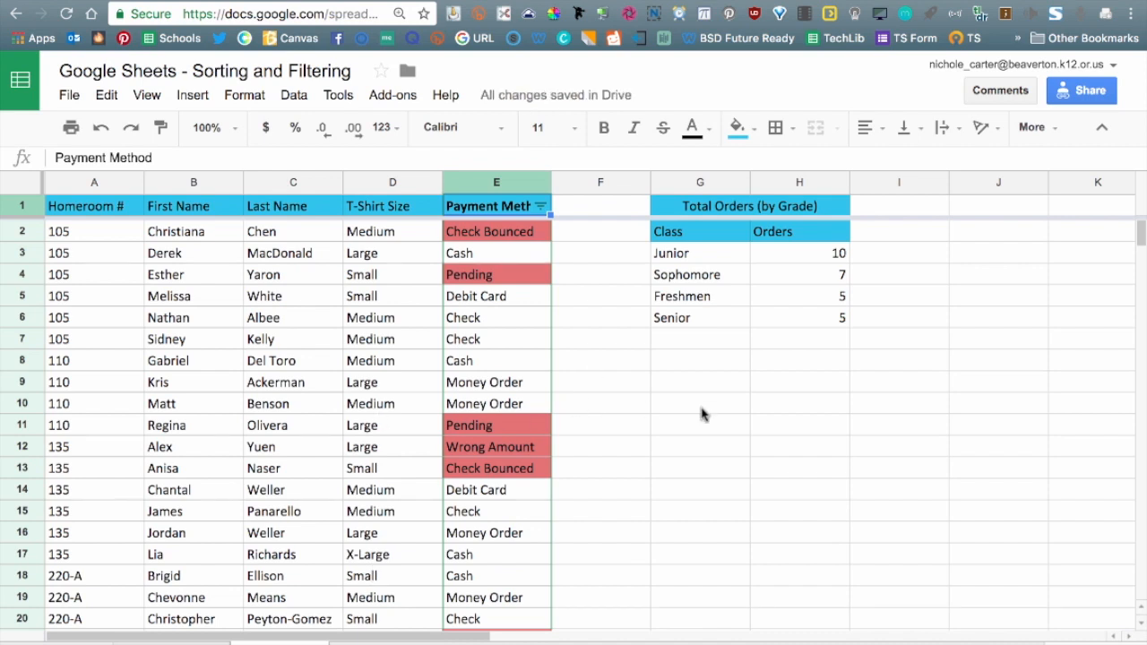